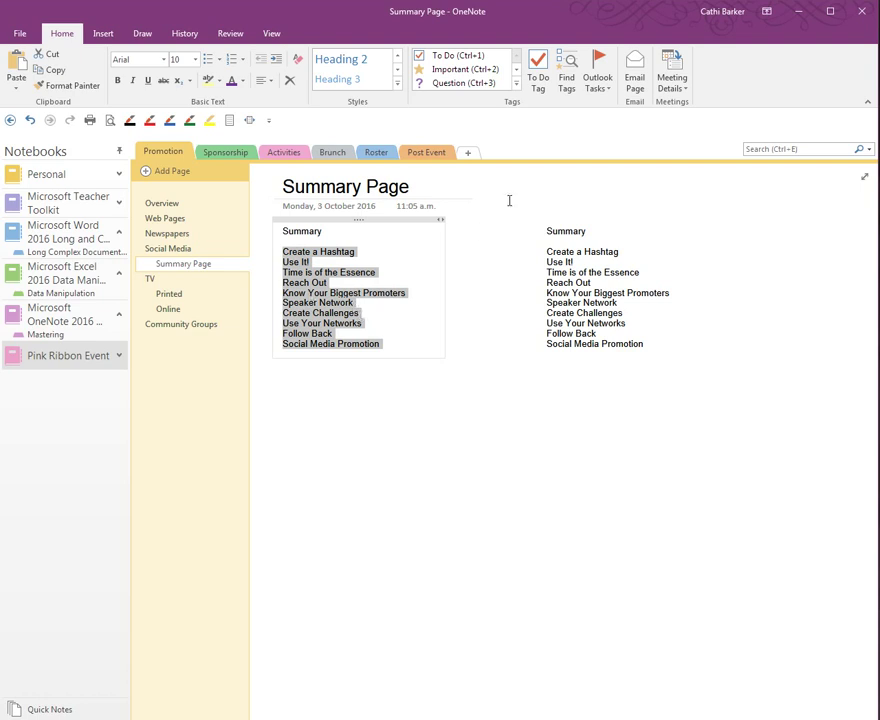
Tag the ten selected items of the first Summary list as To Do
left_click(517, 85)
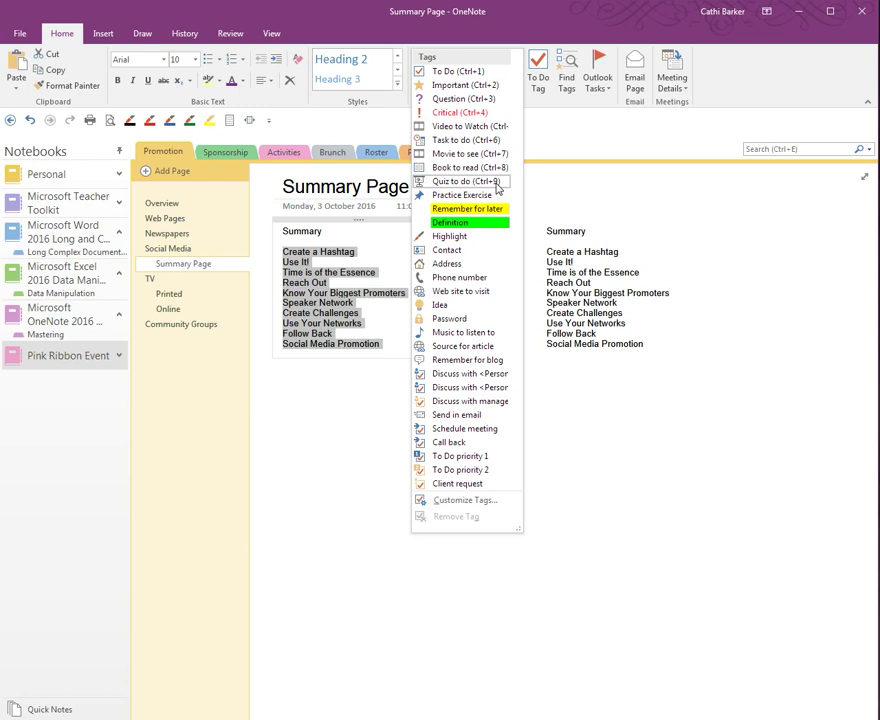
left_click(484, 72)
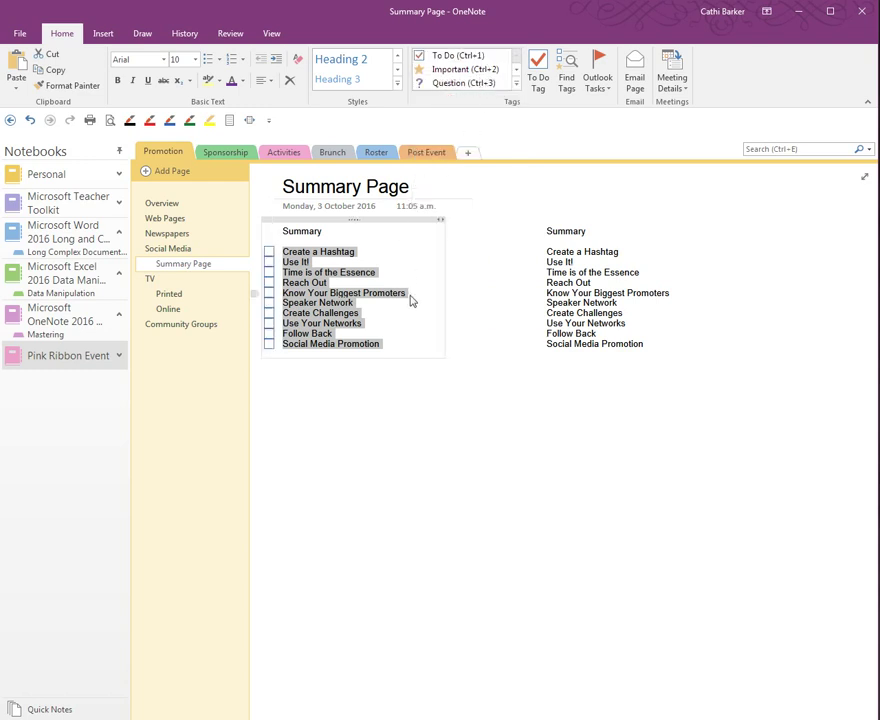
left_click(326, 272)
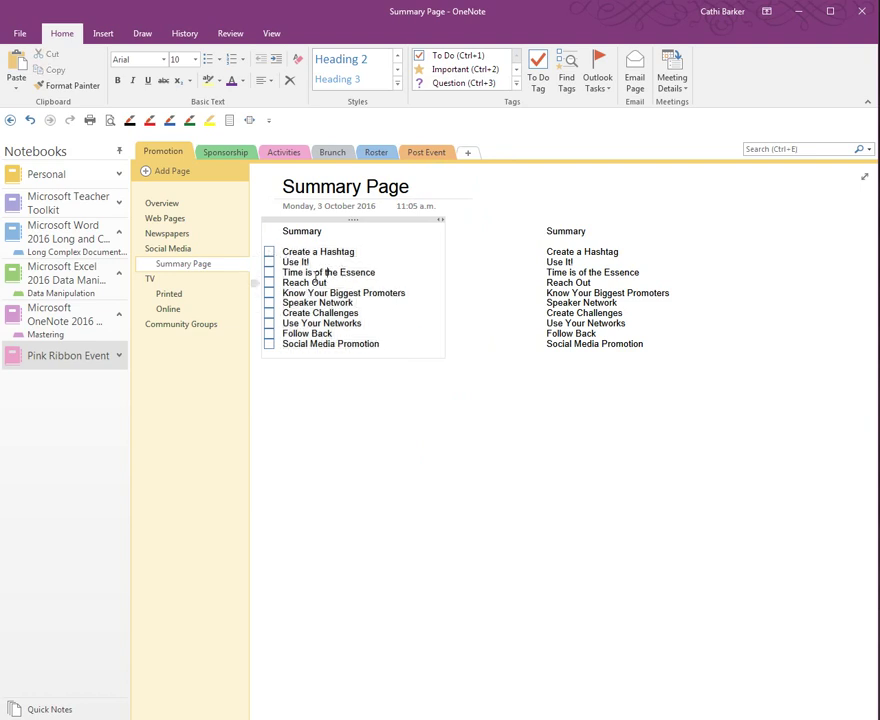
Mark Create a Hashtag, Use It!, Time is of the Essence and Reach Out as completed in the first list
left_click(269, 252)
left_click(269, 262)
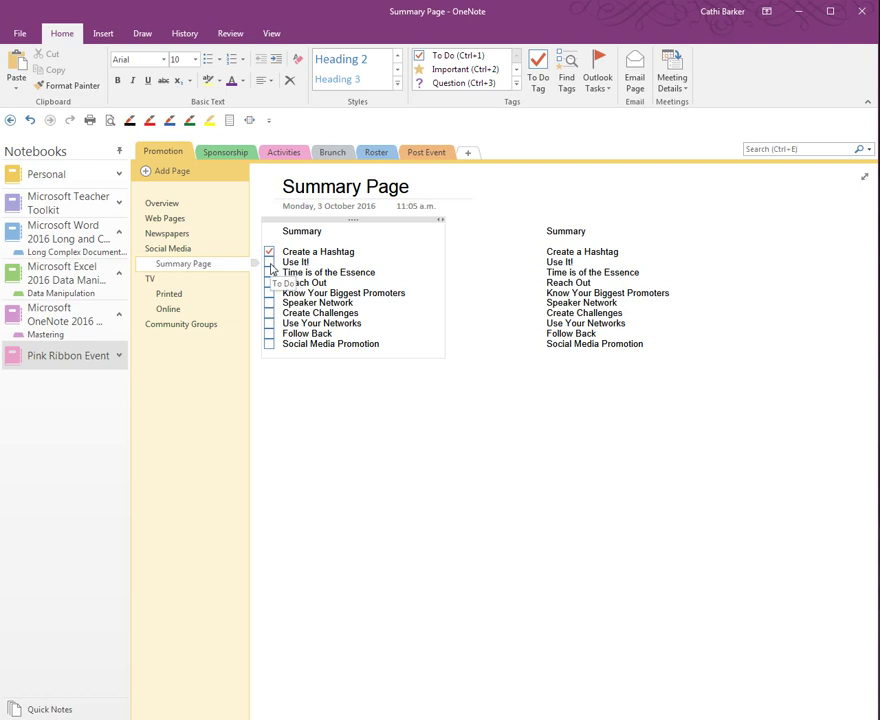
left_click(269, 273)
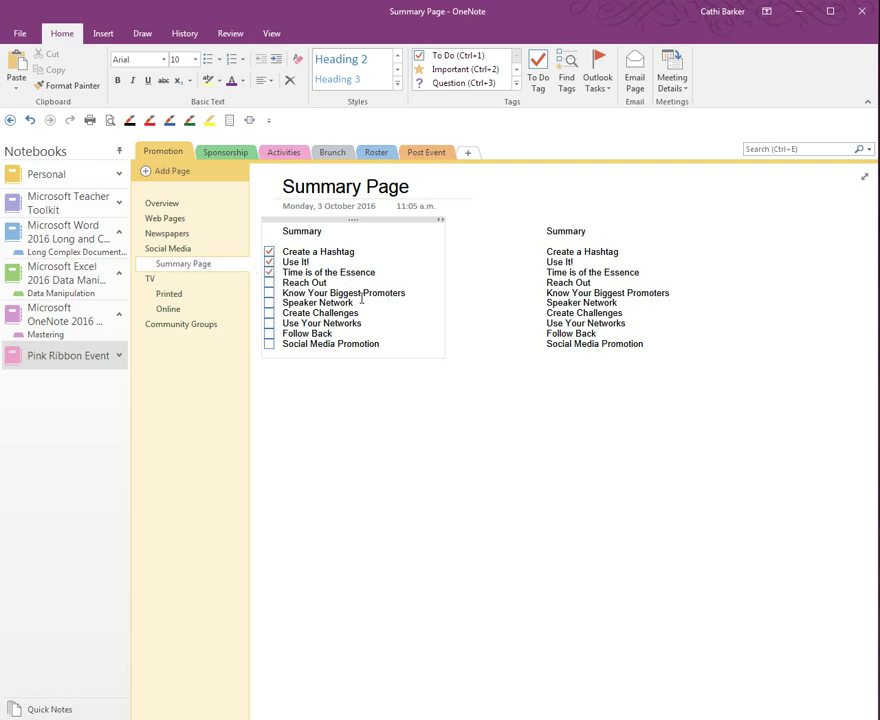
left_click(269, 283)
Tag "Use It!" in the first list as Critical and shift that note container slightly right and down on the page
left_click(516, 83)
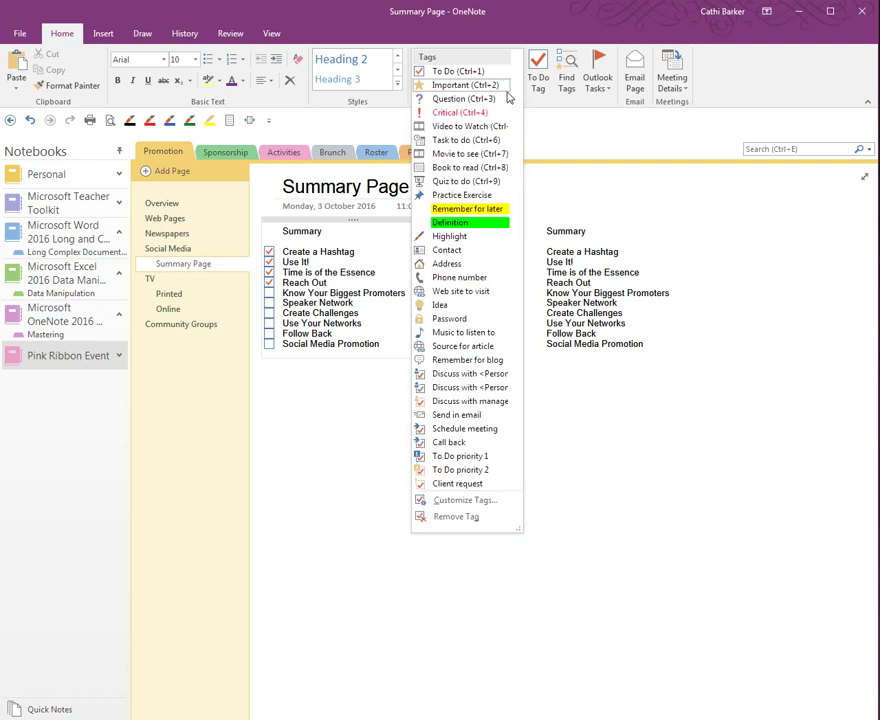
left_click(474, 114)
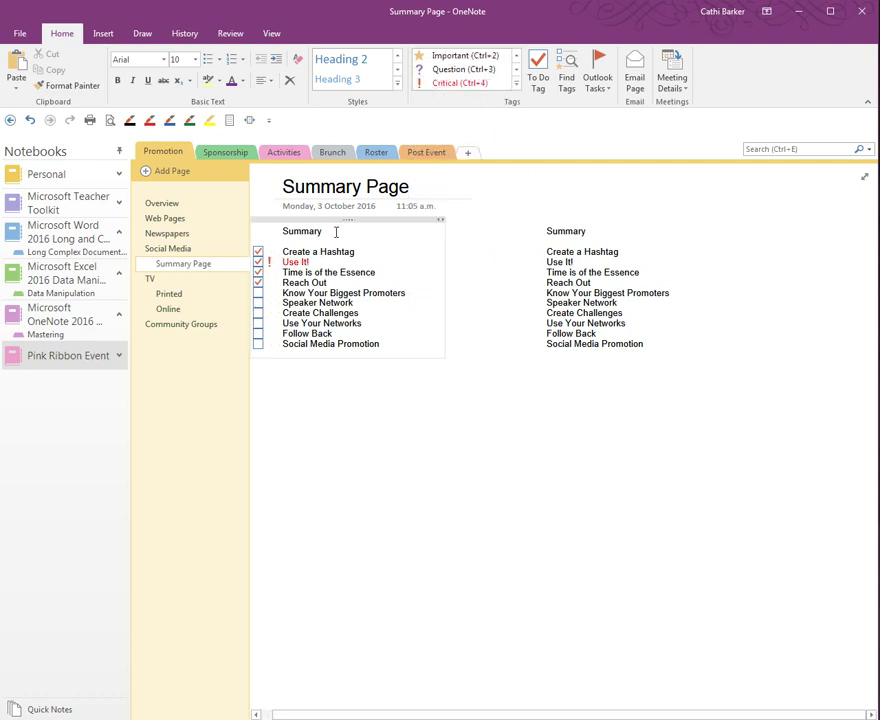
left_click_drag(340, 219, 378, 235)
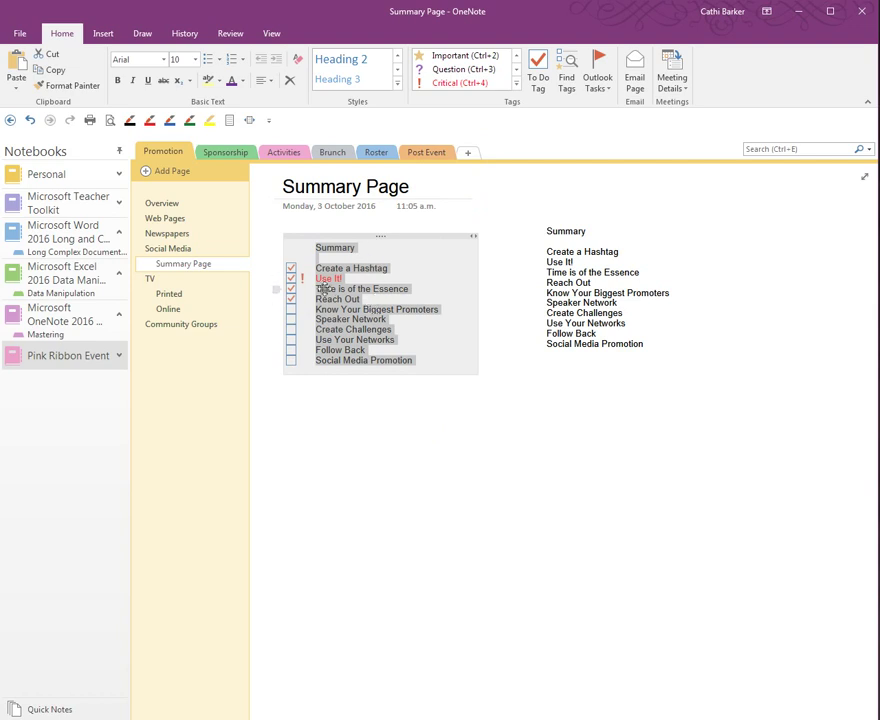
left_click(413, 315)
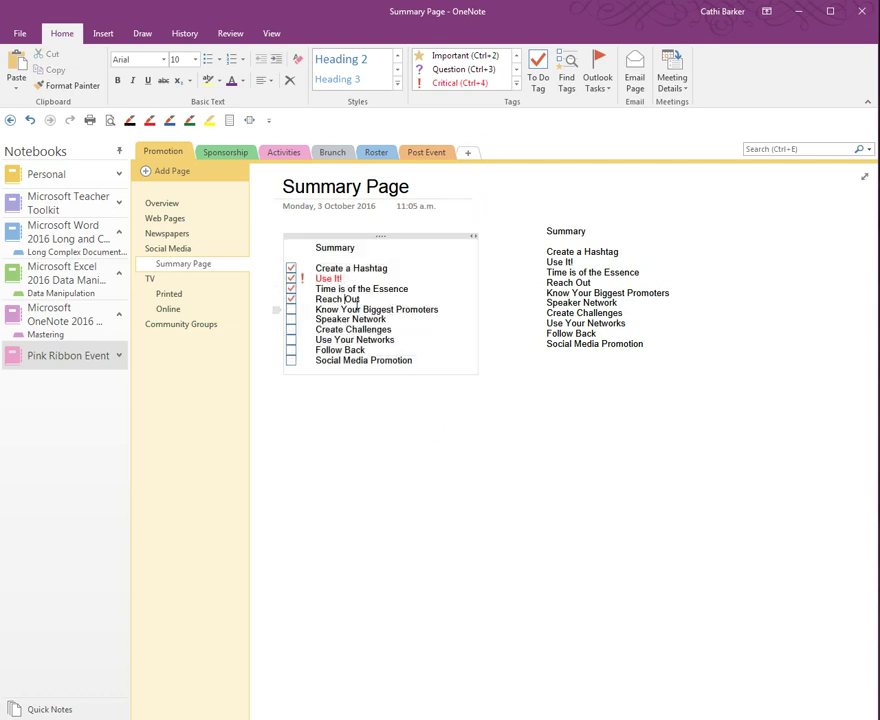
In the first list, tag "Reach Out" as Idea and "Speaker Network" as Question
left_click(517, 85)
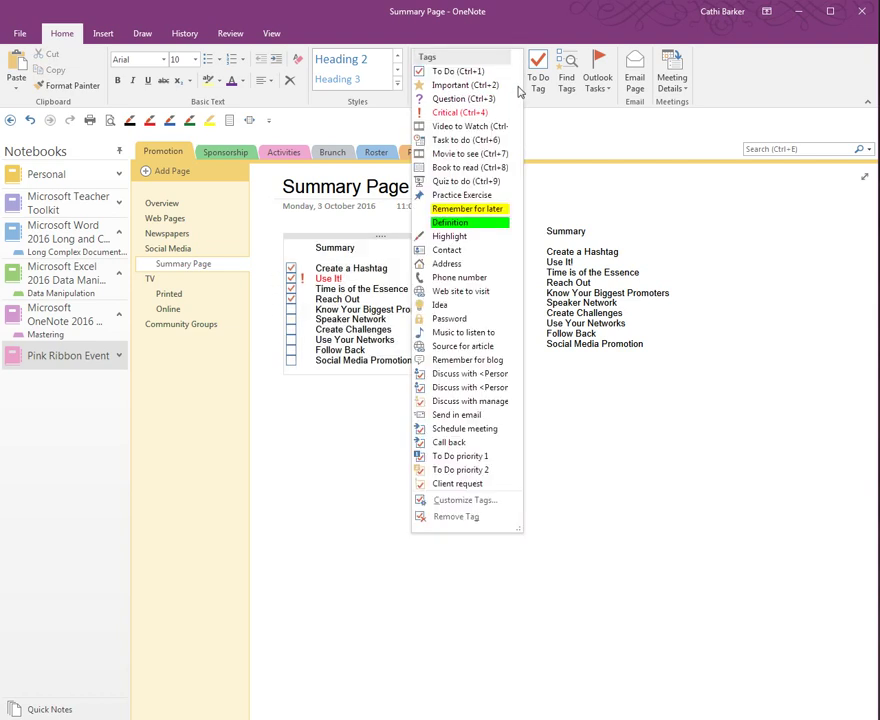
left_click(441, 305)
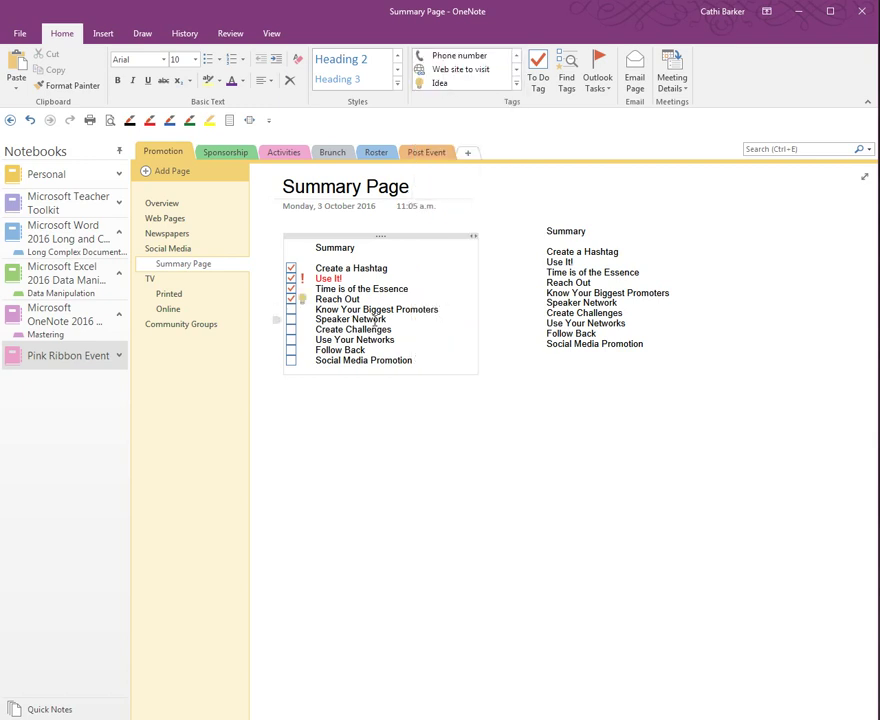
left_click(517, 84)
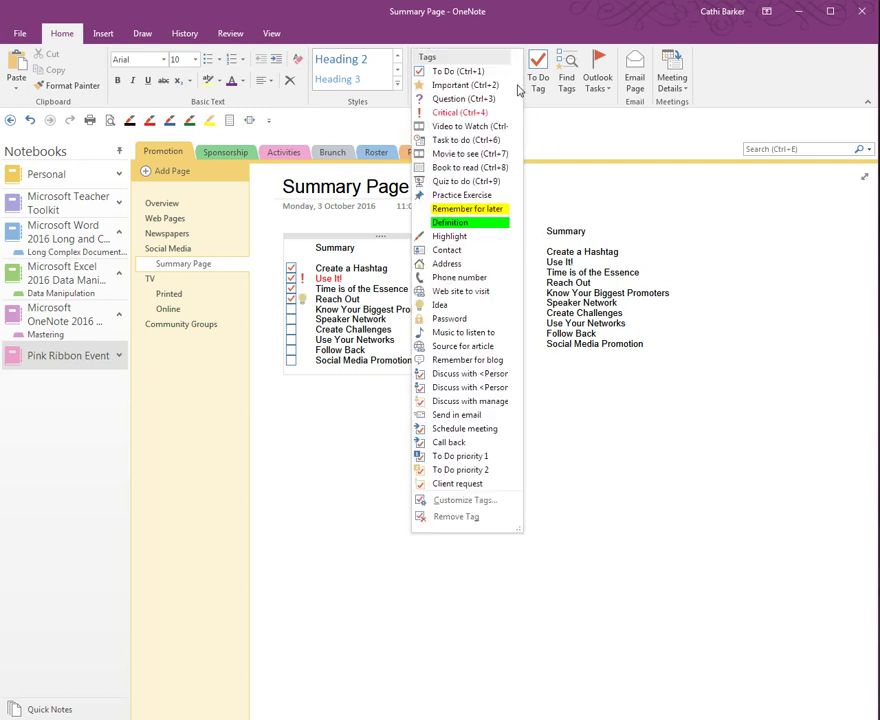
left_click(474, 100)
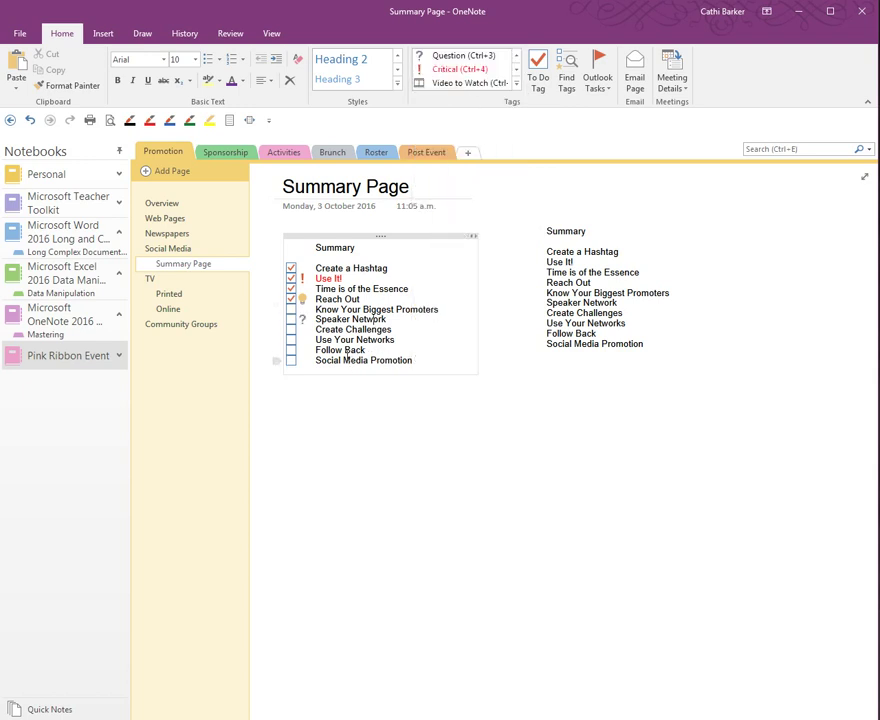
Tag "Follow Back" in the first list as Important
left_click(341, 350)
left_click(517, 86)
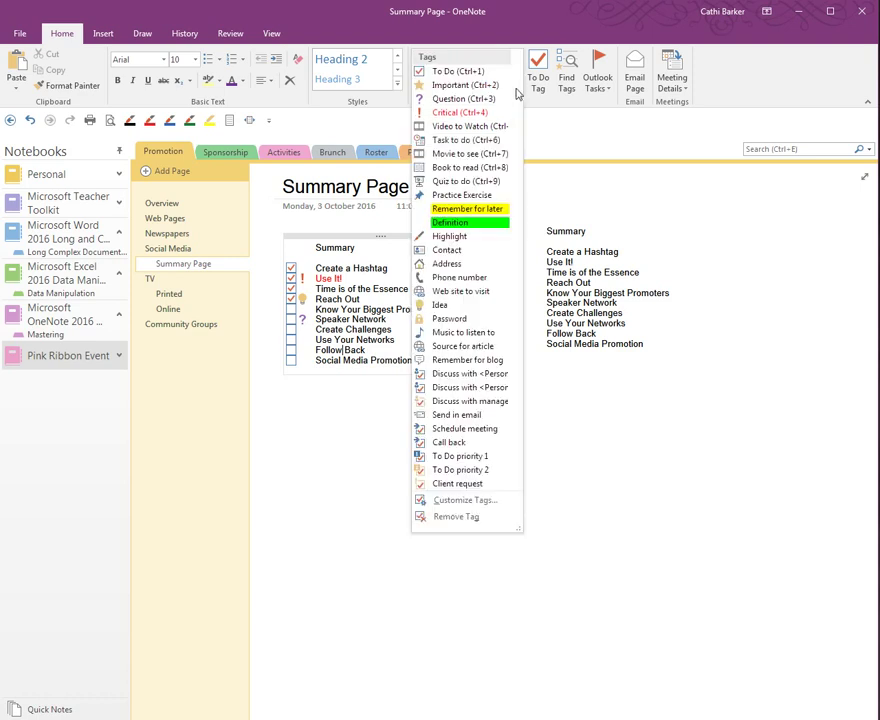
left_click(462, 85)
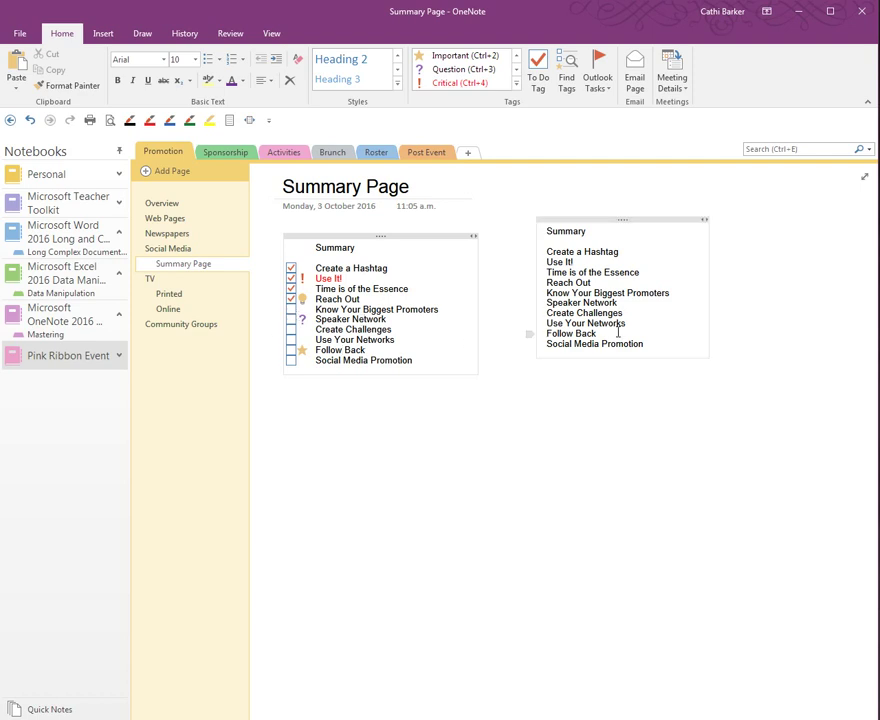
Move the second Summary list down level with the first and tag its ten items as To Do
left_click_drag(612, 218, 611, 236)
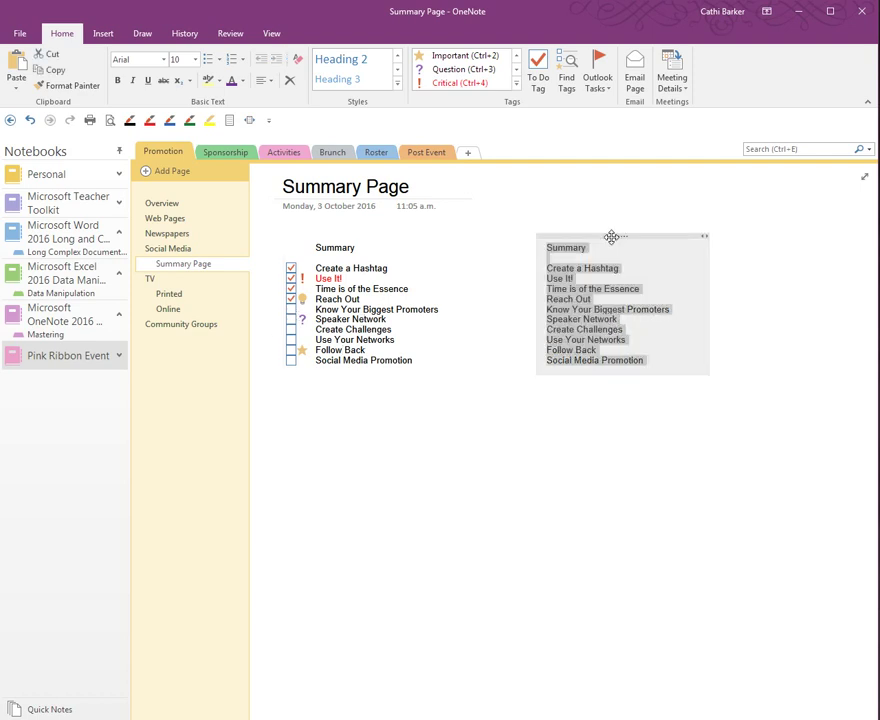
left_click(656, 360)
left_click_drag(656, 360, 544, 269)
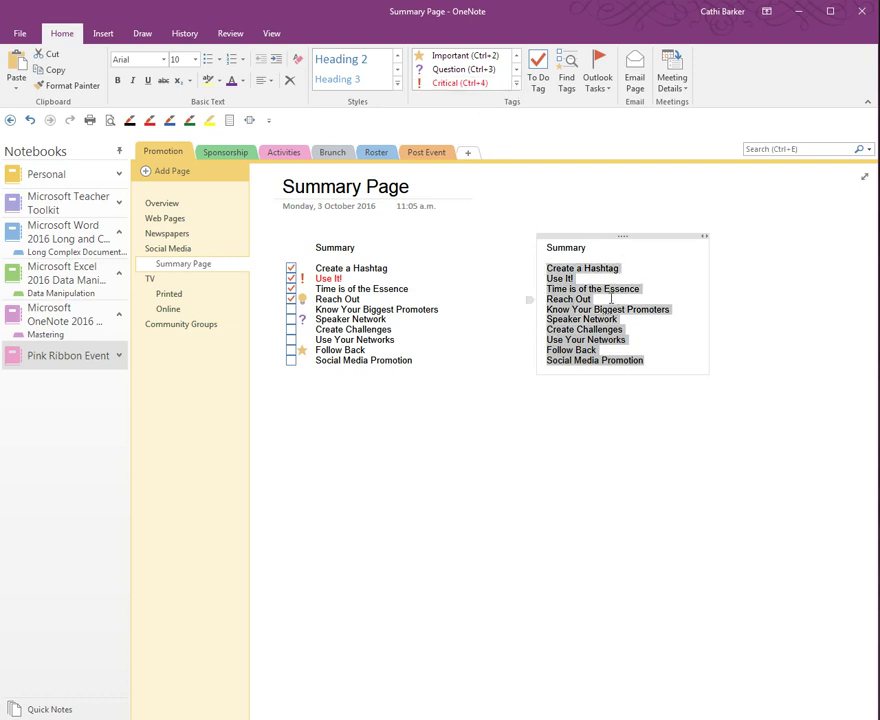
key("ctrl+1")
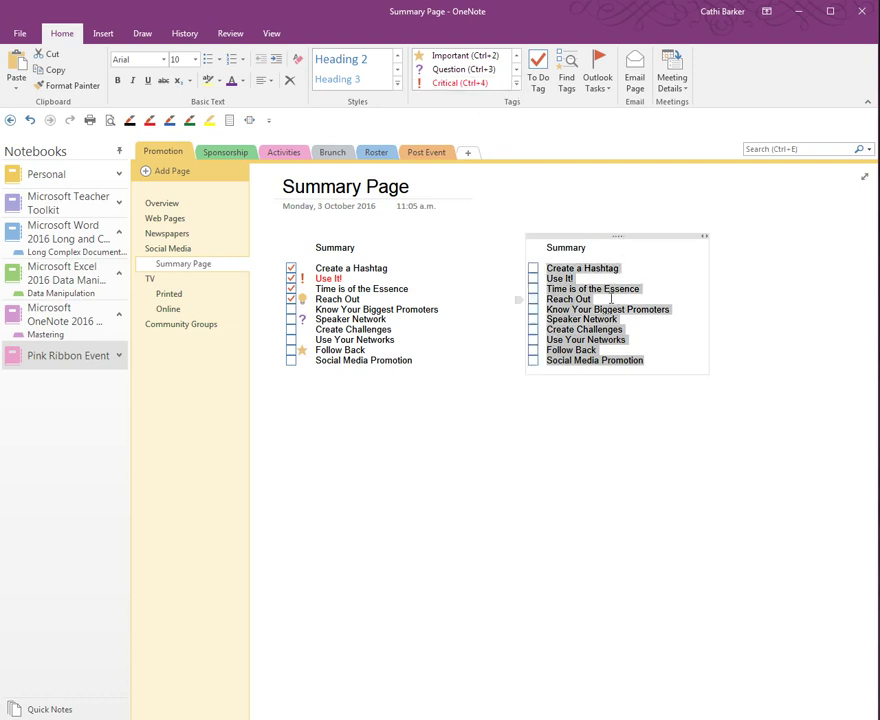
left_click(667, 311)
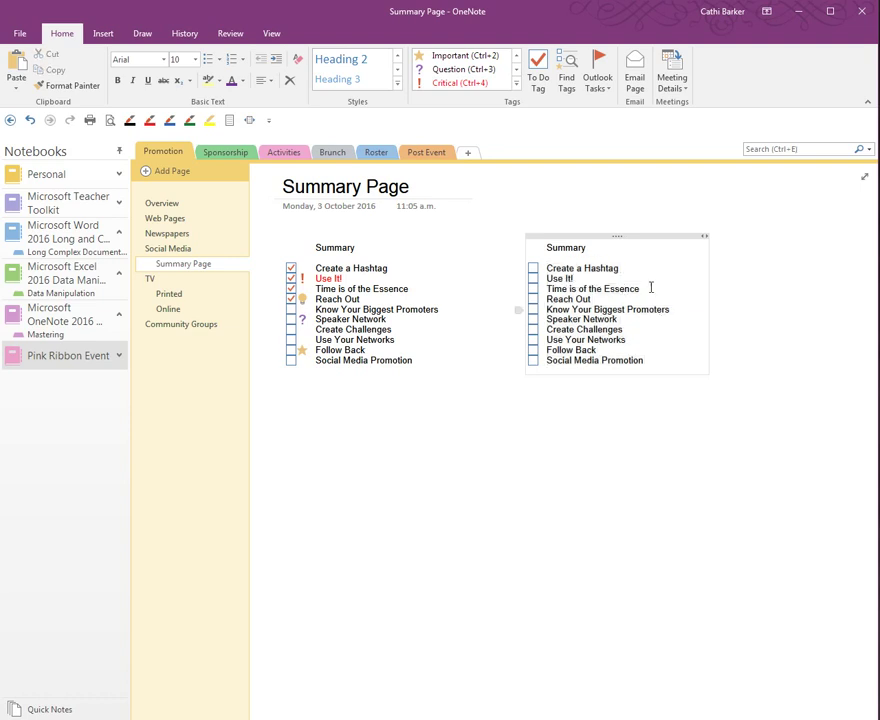
Open the tag customization and reorder the tags so that Important sits directly below Question
left_click(517, 84)
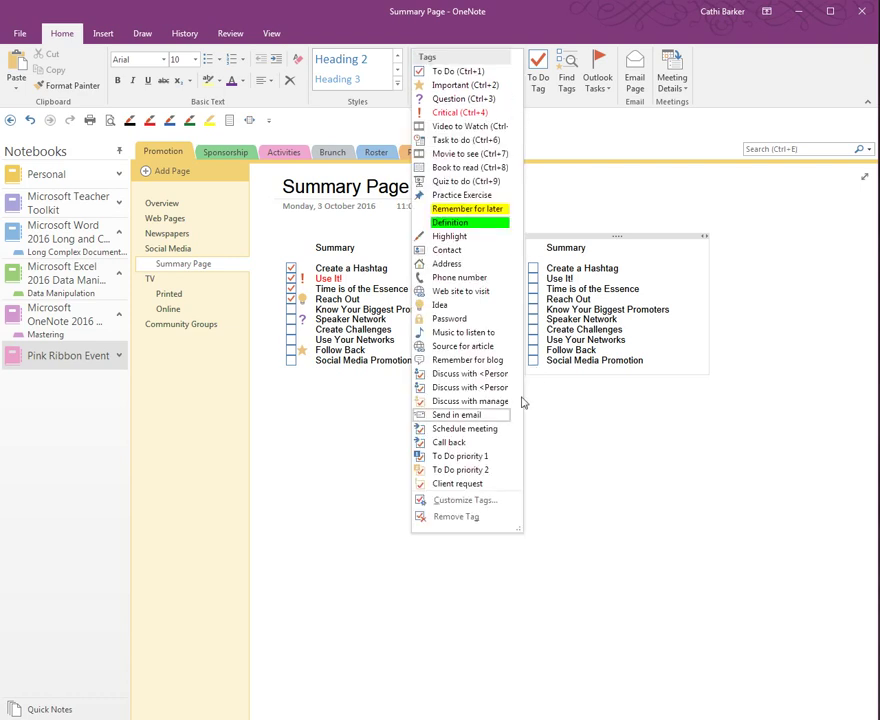
left_click(464, 503)
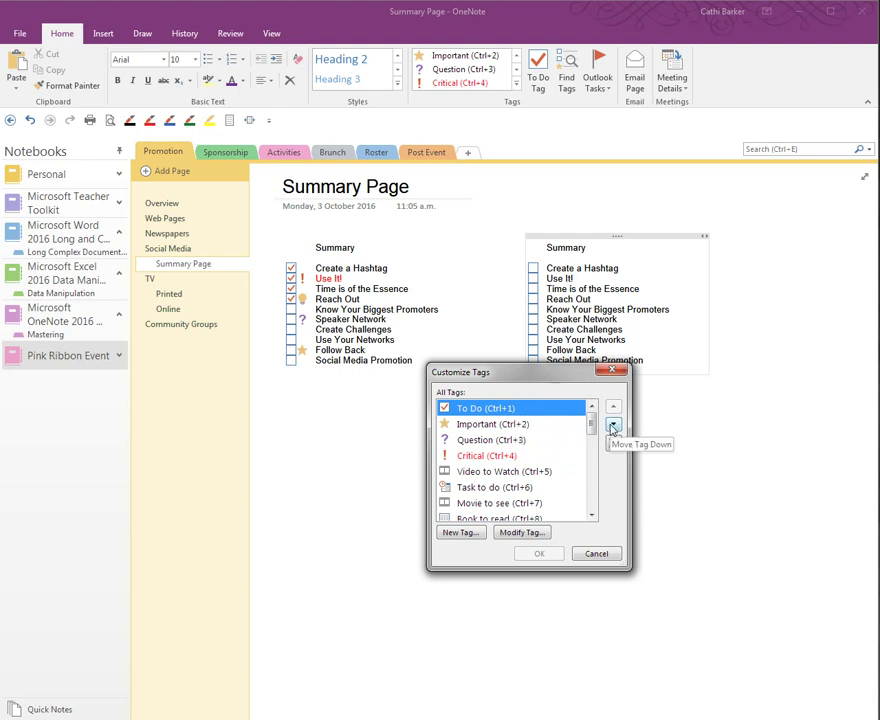
left_click(545, 426)
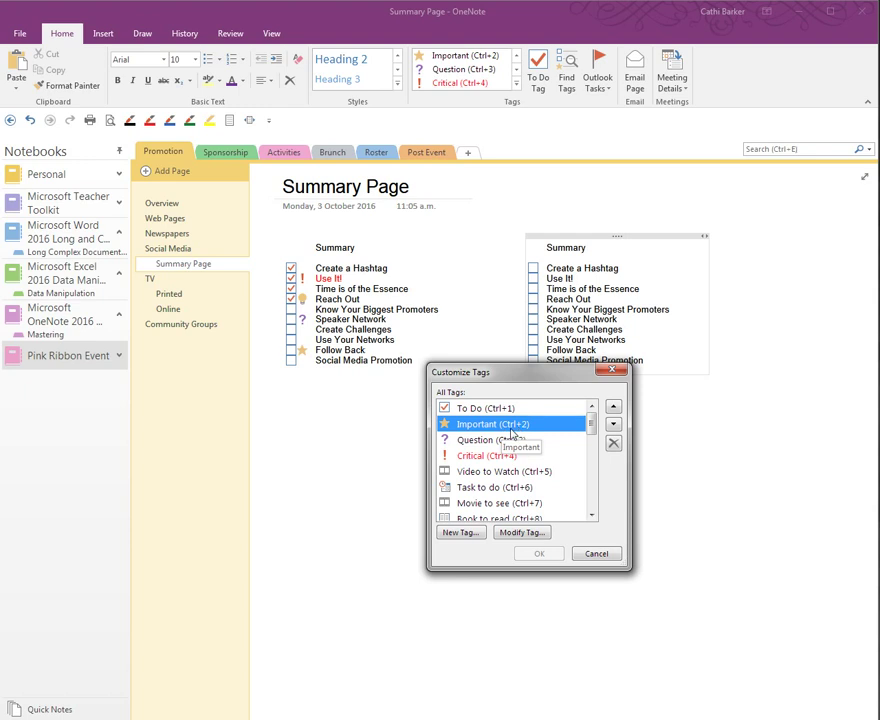
left_click(614, 410)
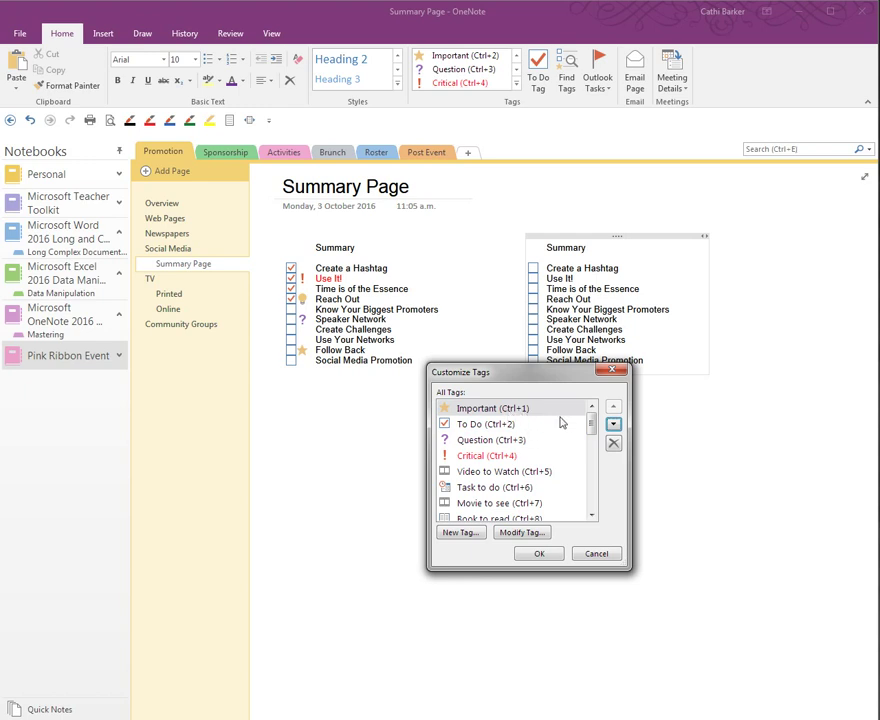
left_click(614, 426)
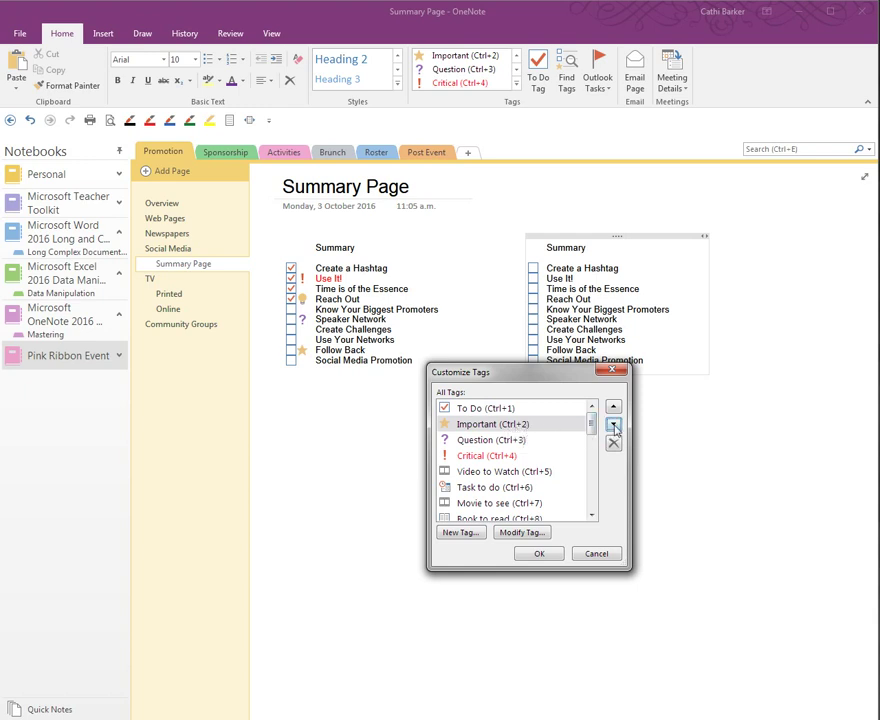
left_click(614, 424)
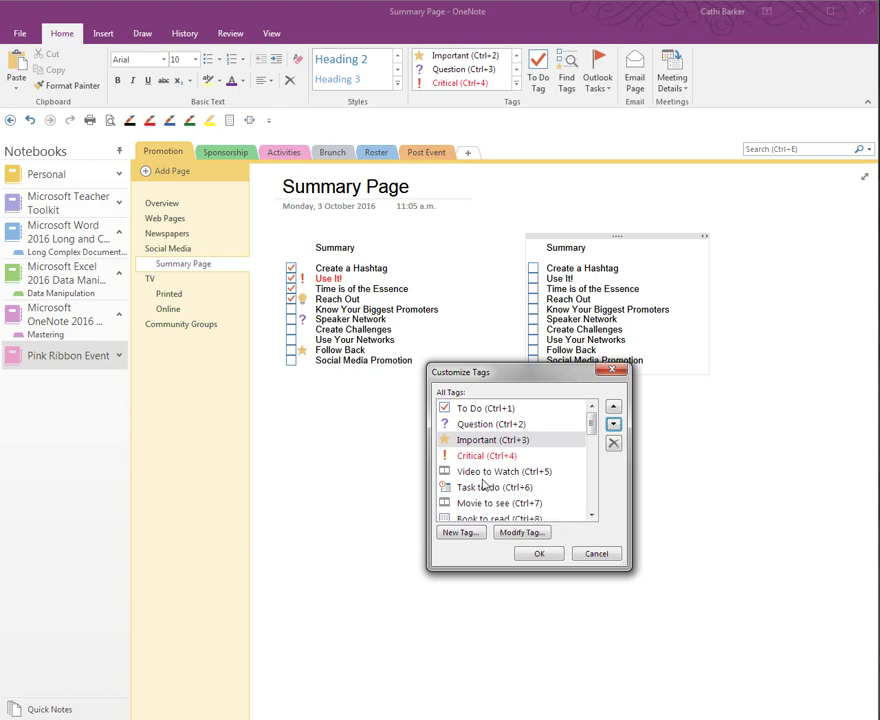
Start a new custom tag and name it "Testing Tags"
left_click(592, 516)
left_click(592, 516)
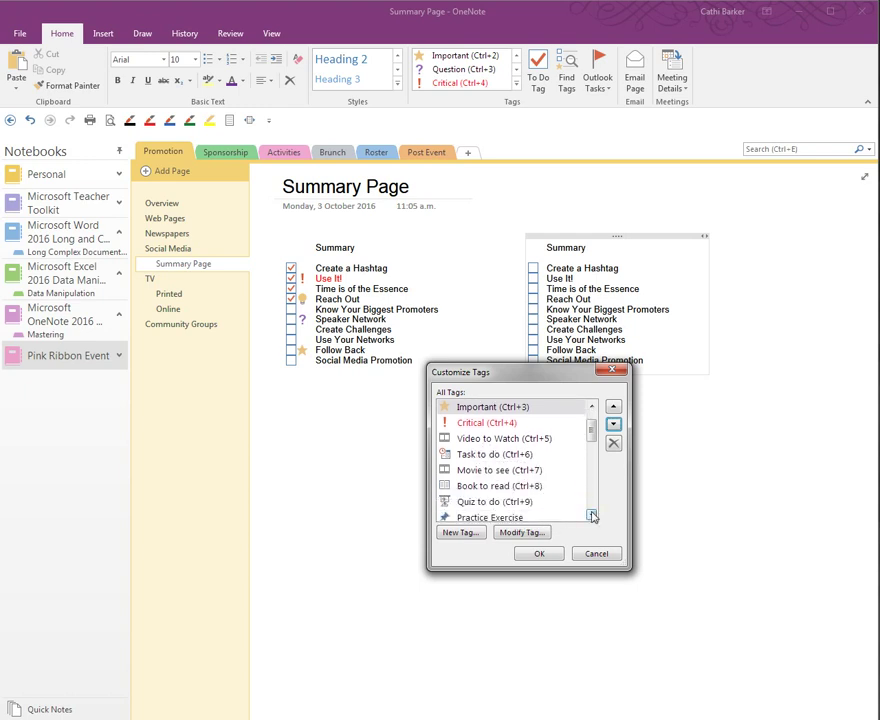
left_click(592, 516)
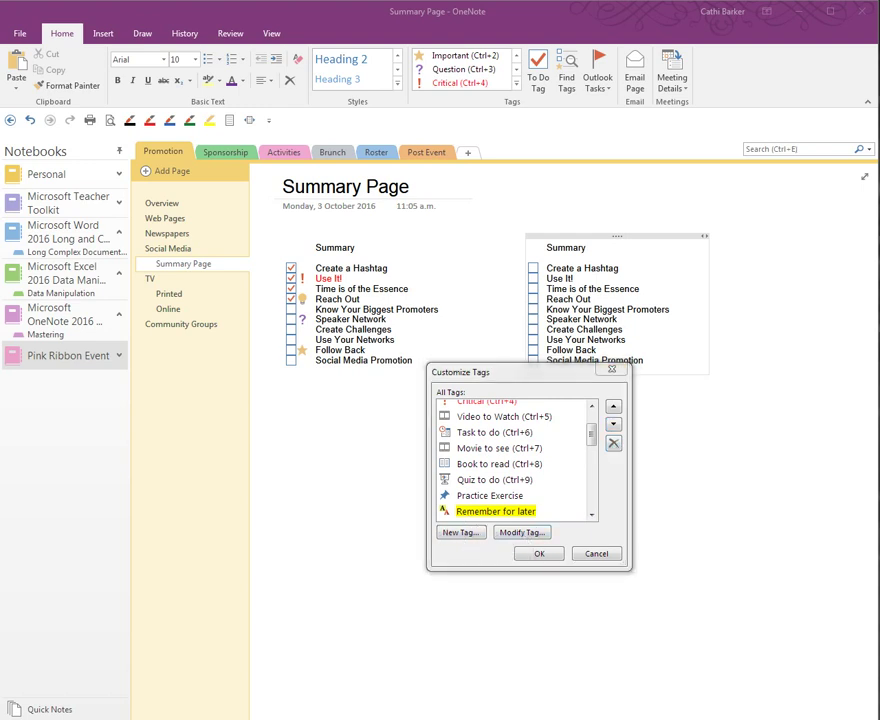
left_click_drag(0, 360, 349, 406)
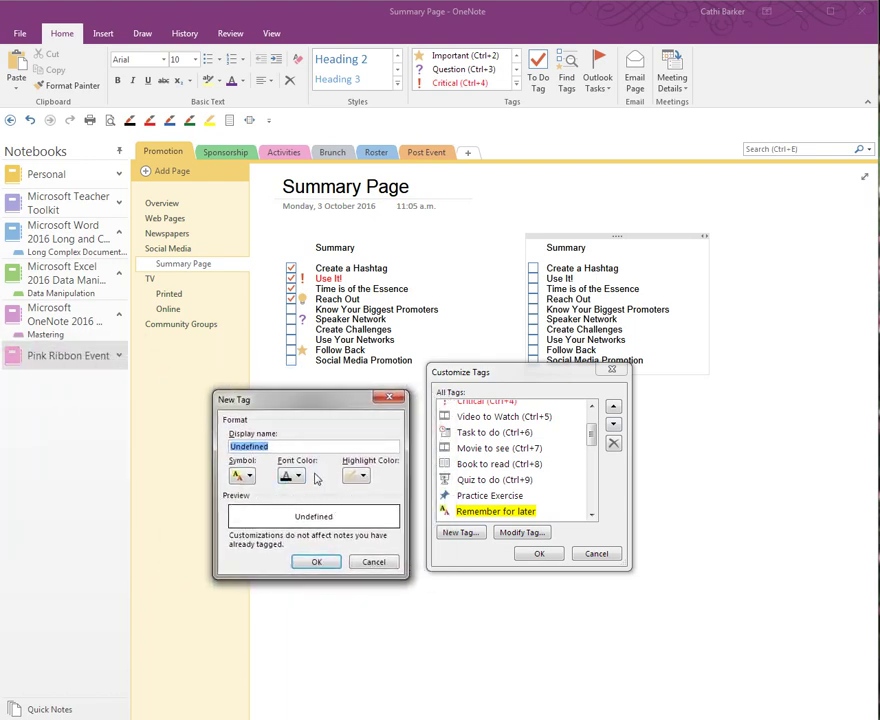
type("Testing ")
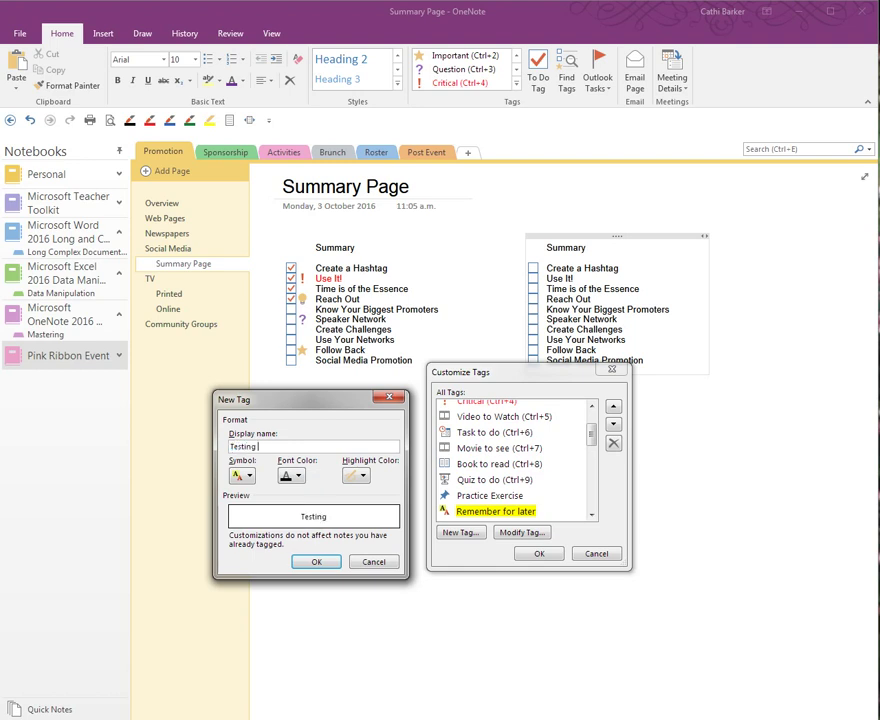
type("Tabs")
Give the new tag the yellow smiley symbol and an Orange font color, and create it
left_click(249, 477)
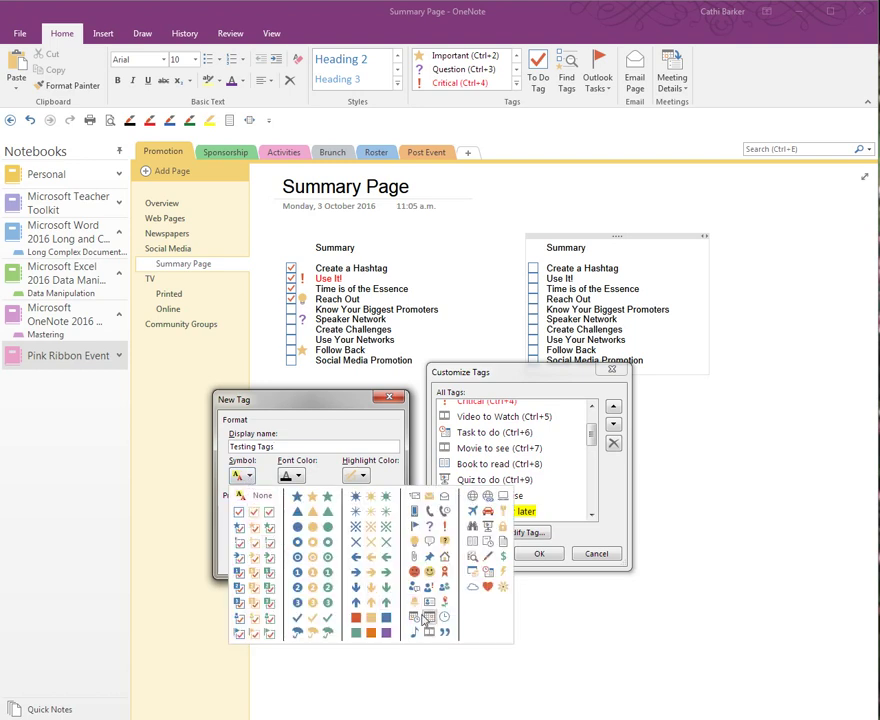
left_click(429, 574)
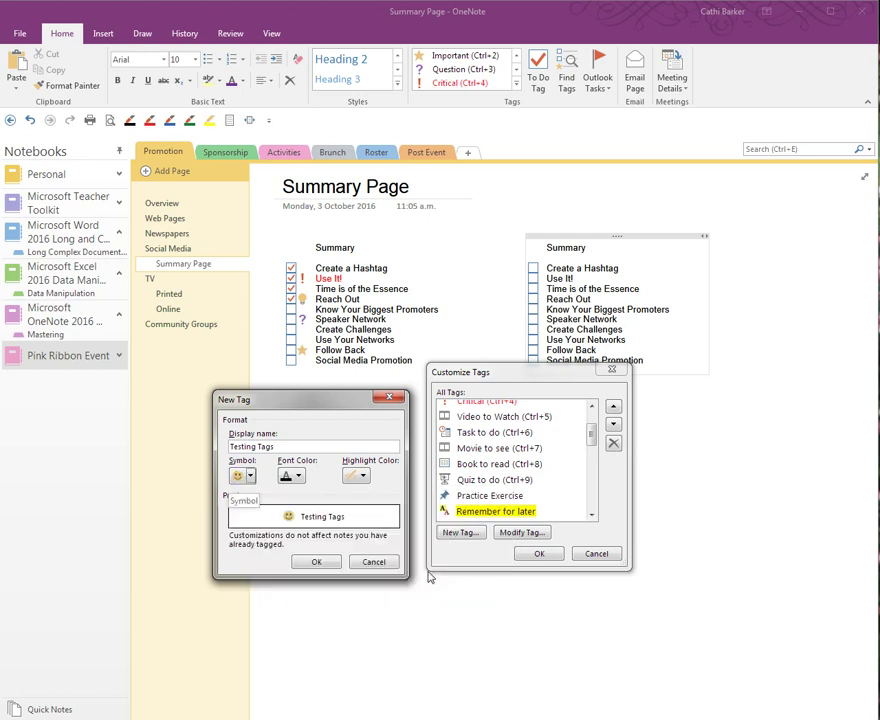
left_click(300, 478)
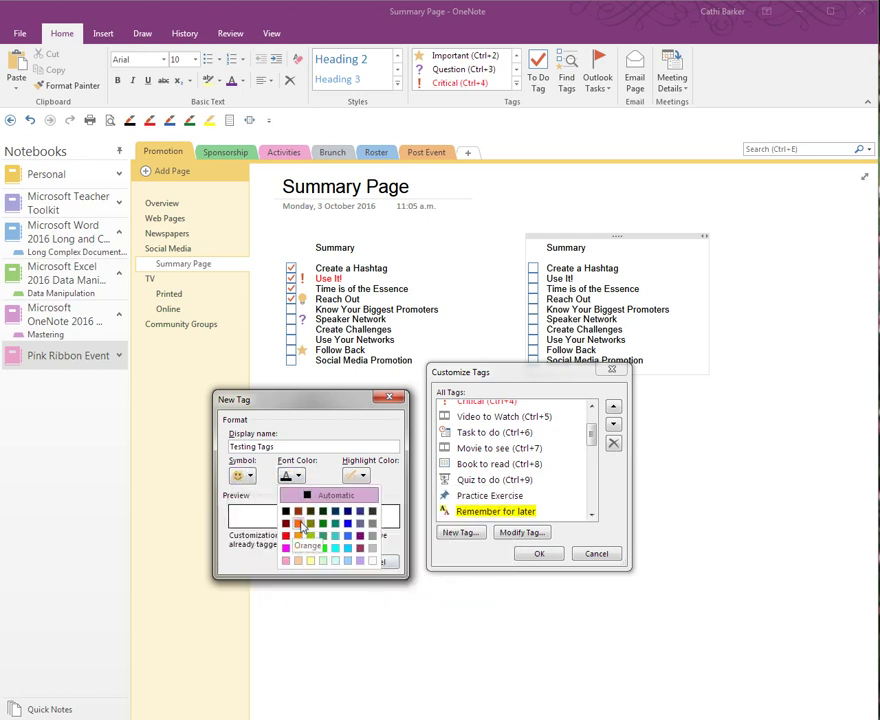
left_click(298, 524)
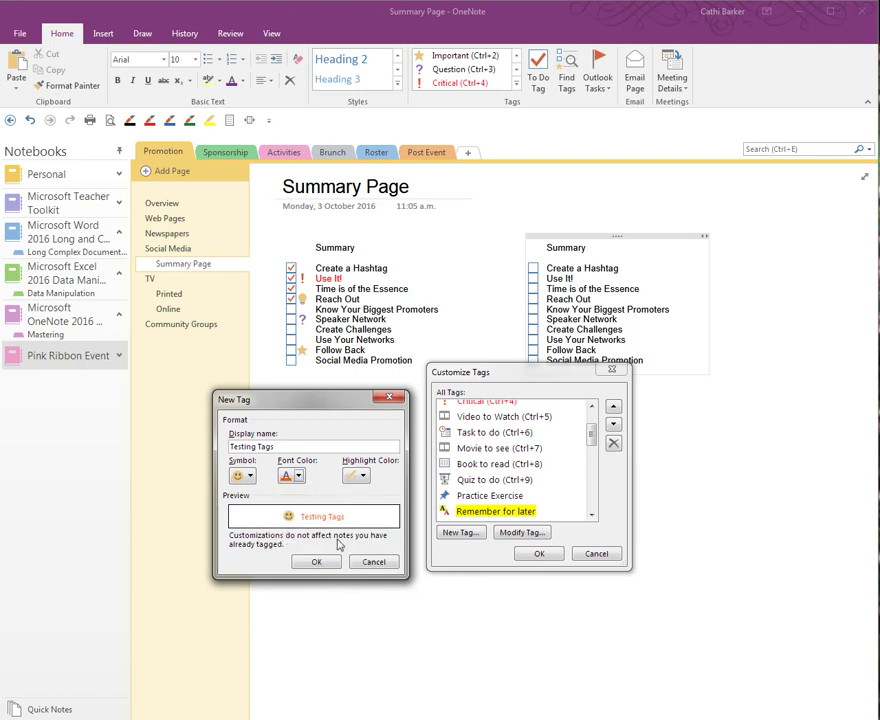
left_click(316, 562)
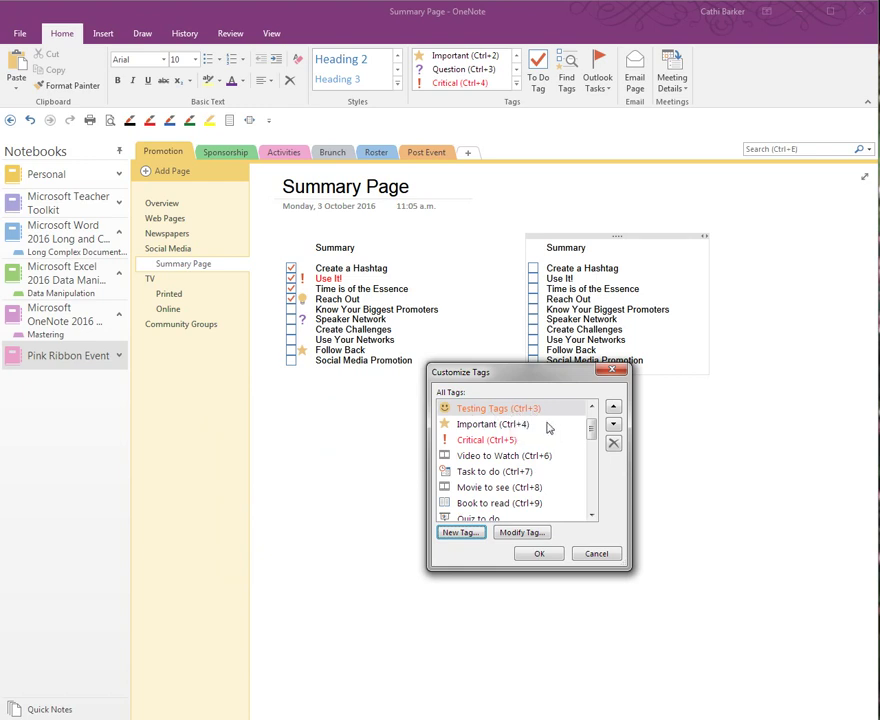
Move the Testing Tags tag down to sit directly below Book to read, and save the tag customization
left_click(614, 427)
left_click(614, 427)
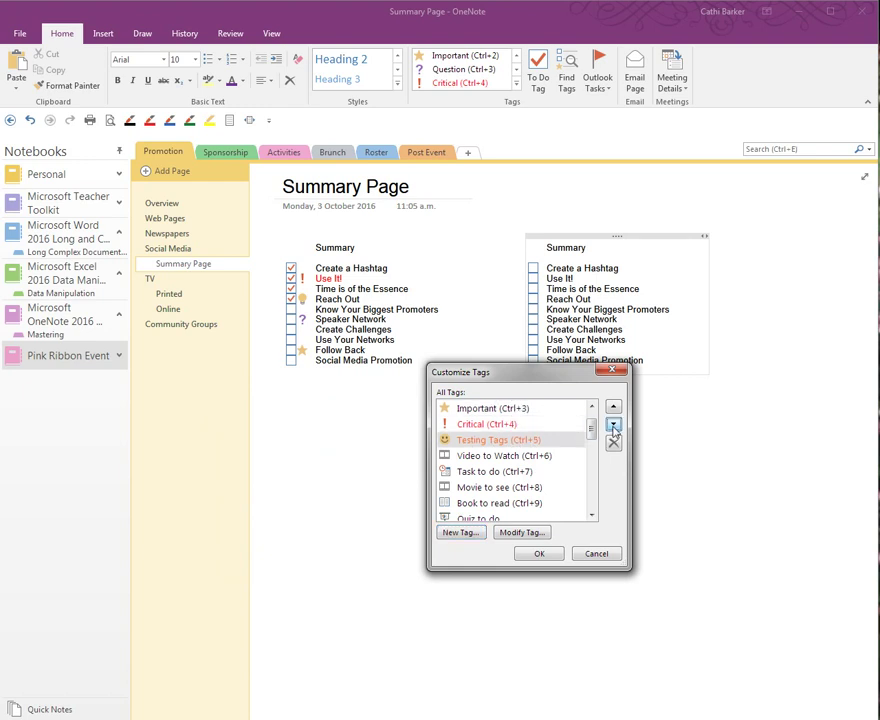
left_click(614, 427)
left_click(614, 427)
left_click(614, 427)
left_click(614, 427)
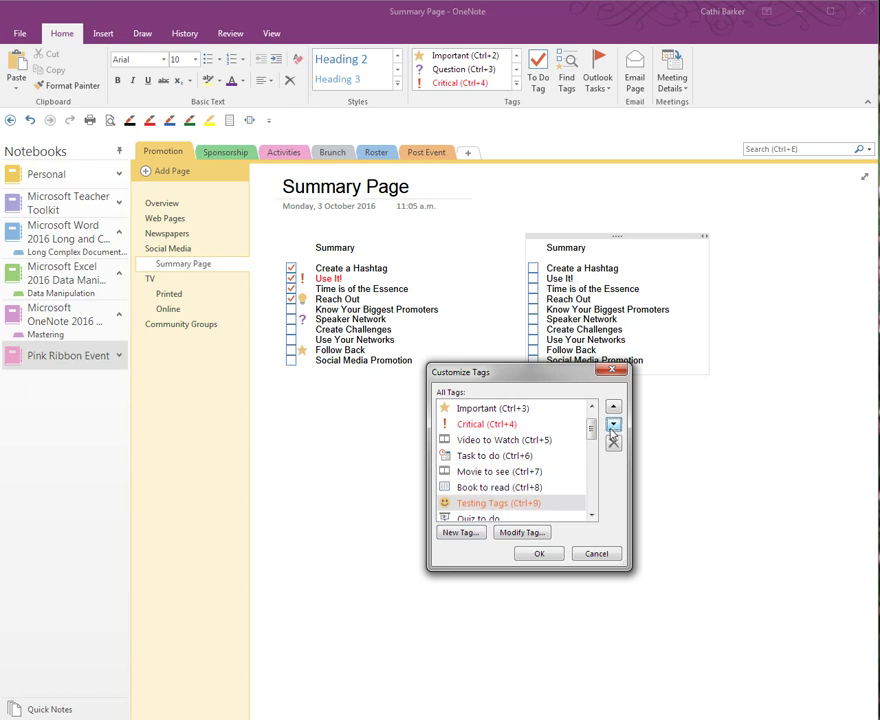
left_click(551, 559)
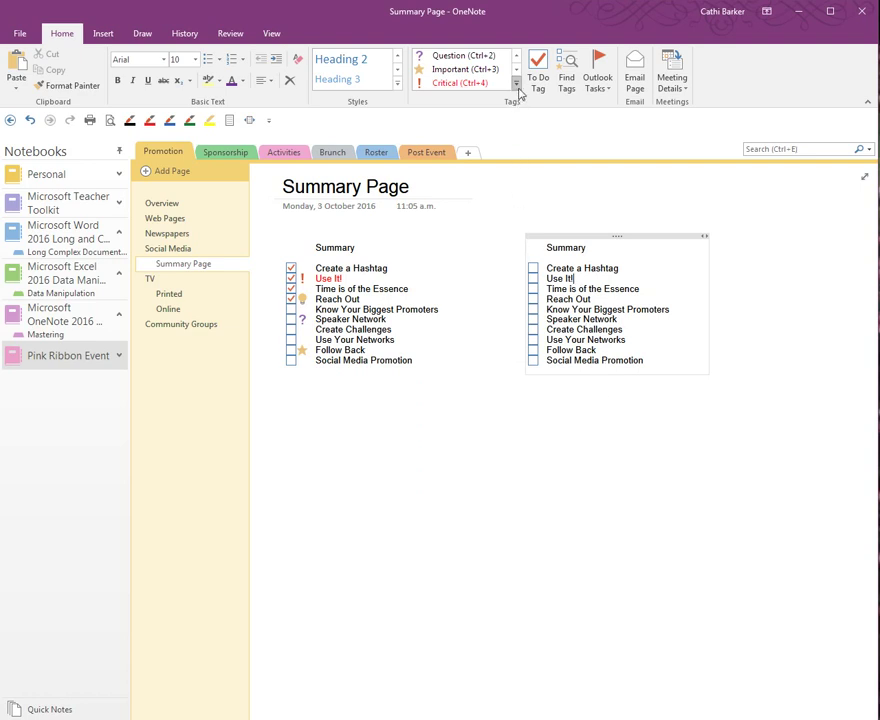
Apply the Testing Tags tag to Create a Hashtag, Use It! and Time is of the Essence in the second Summary list
left_click_drag(546, 270, 632, 284)
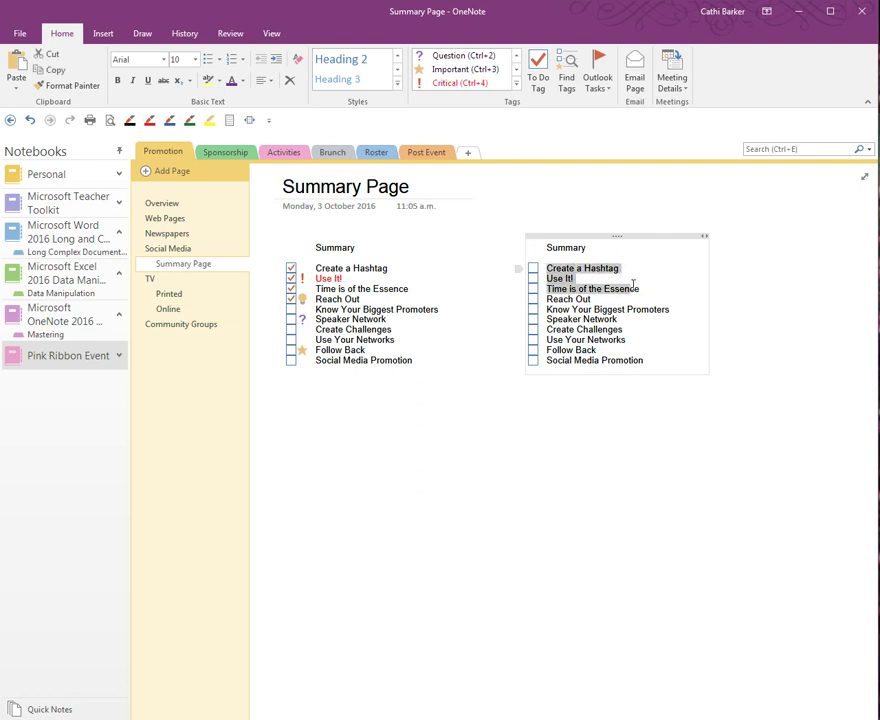
left_click(516, 84)
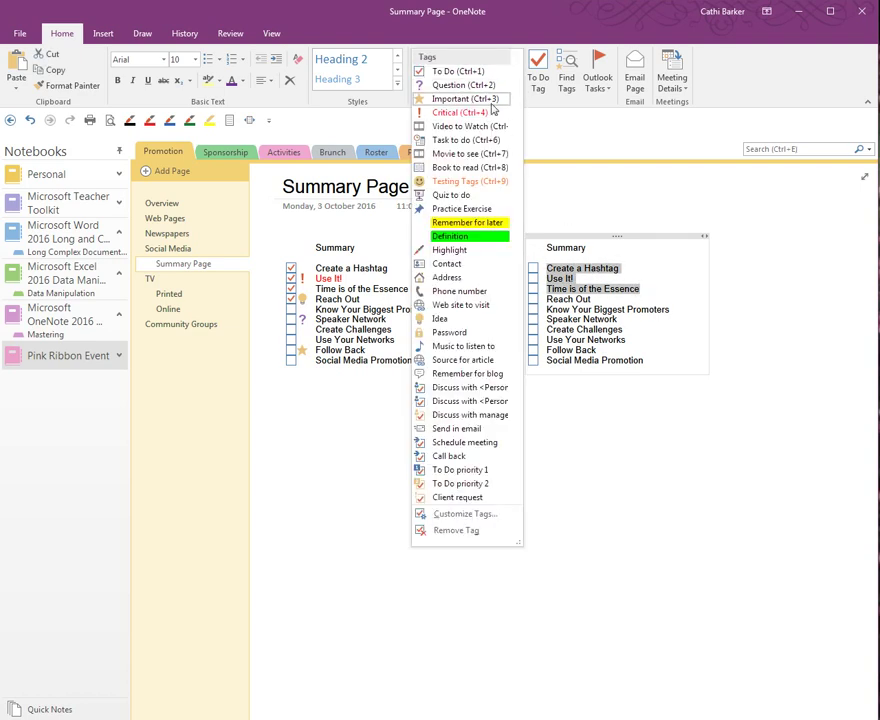
left_click(476, 184)
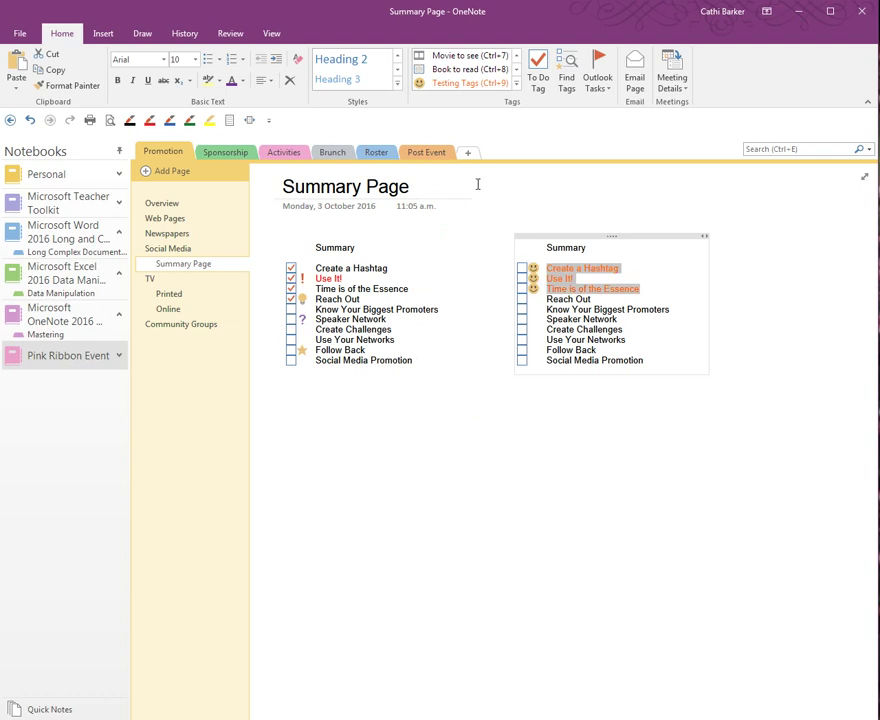
left_click(611, 299)
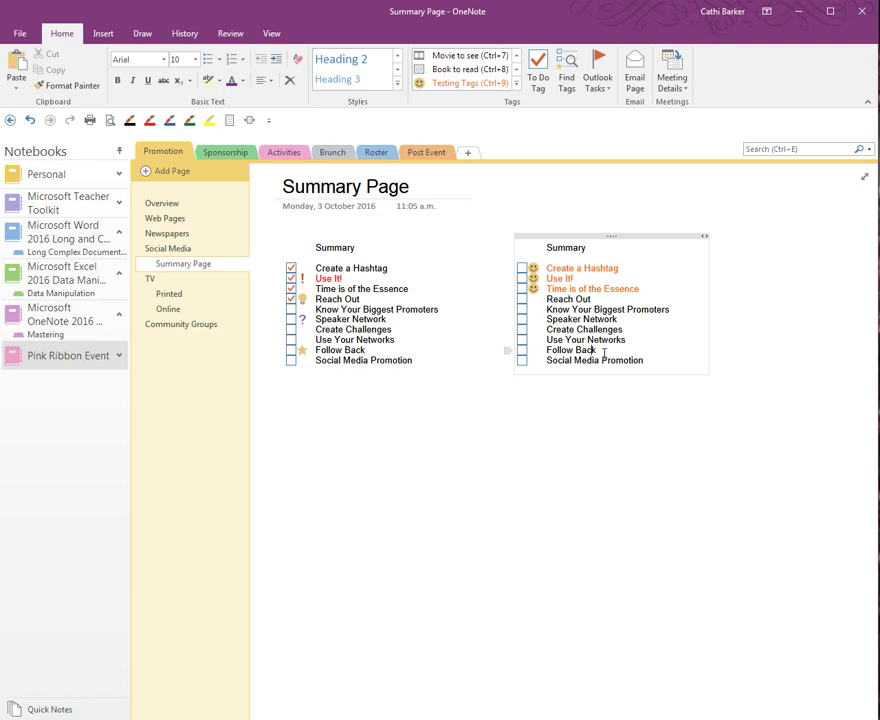
Start another new custom tag and name it "Certificate-Award"
left_click(516, 87)
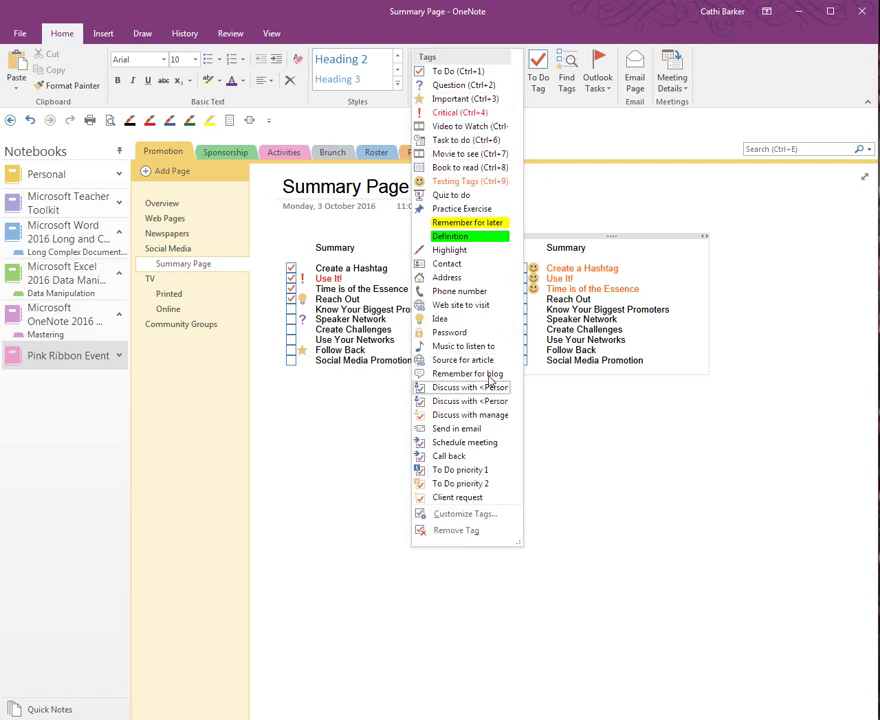
left_click(470, 517)
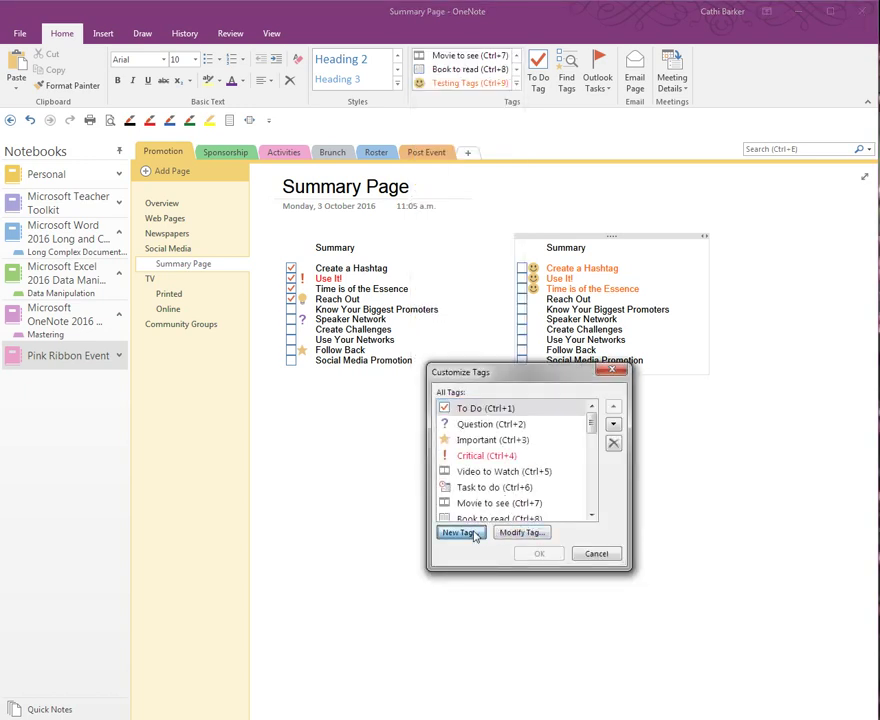
left_click(470, 532)
type("Certificate")
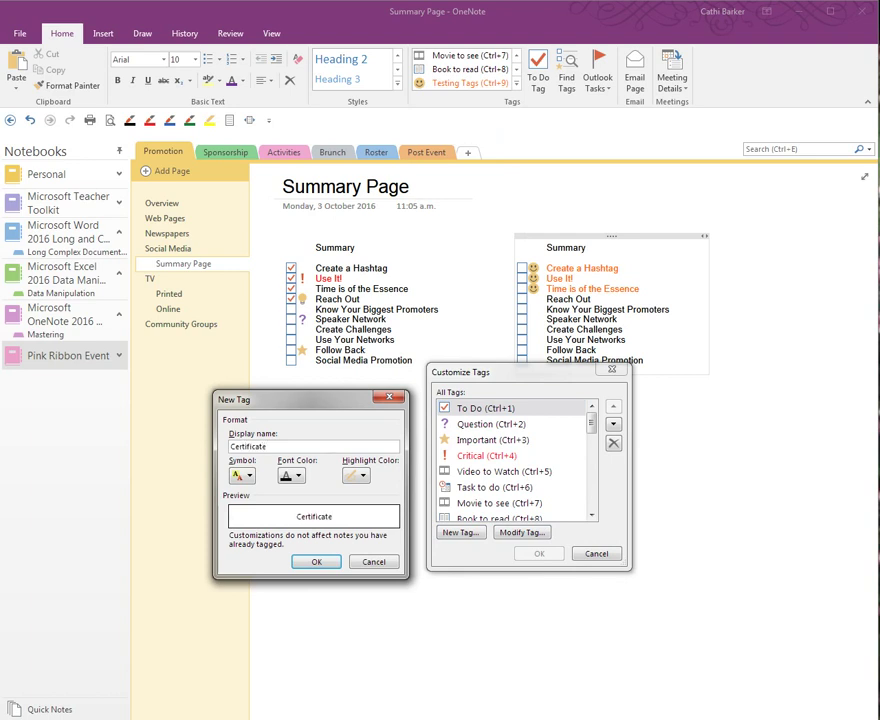
type("-Award")
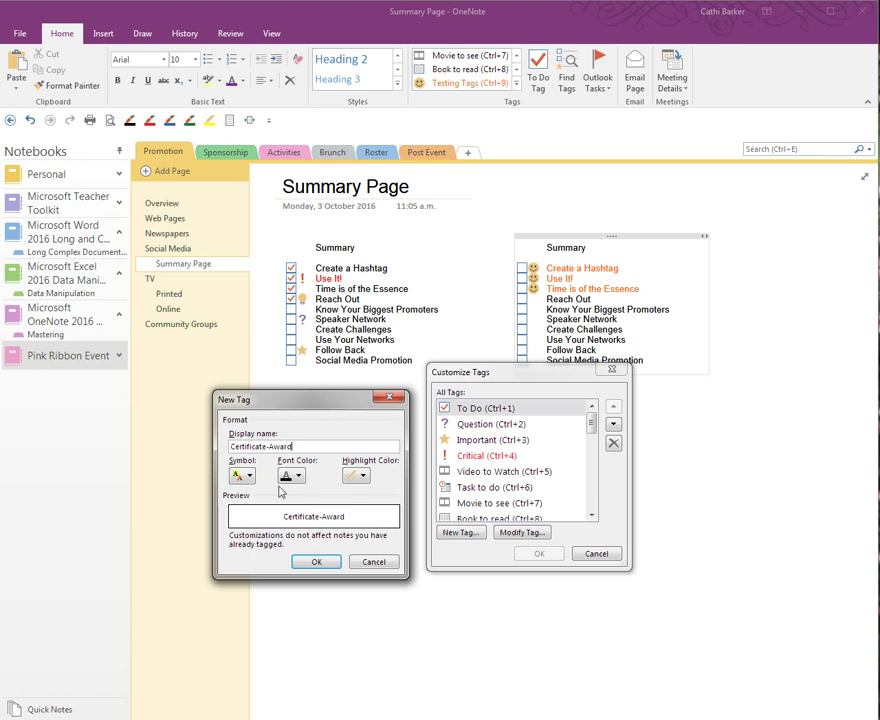
Give the new tag the award ribbon symbol, a red font color and a yellow highlight, and create it
left_click(242, 476)
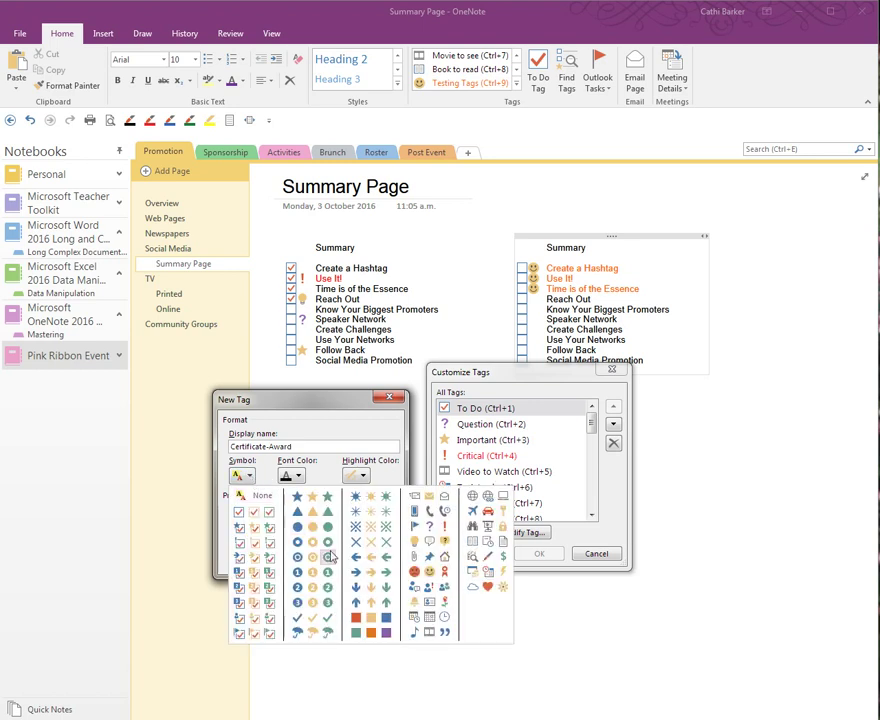
left_click(444, 578)
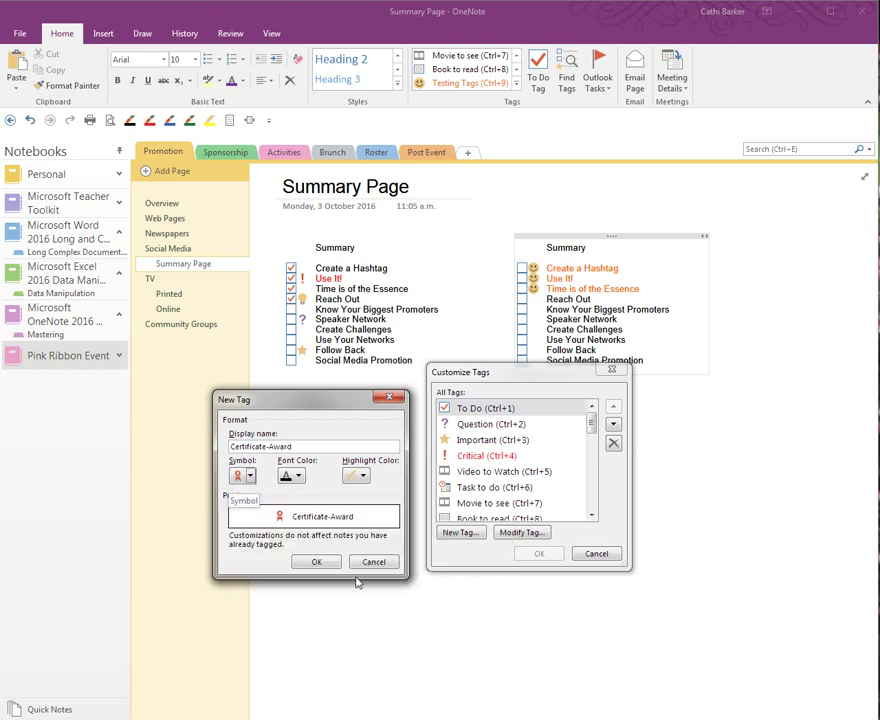
left_click(297, 477)
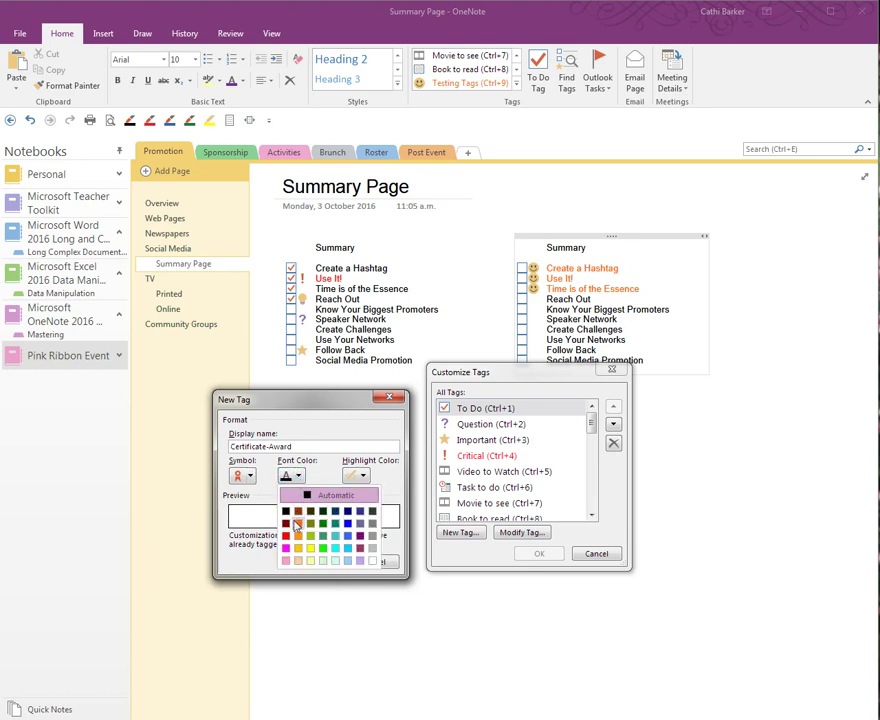
left_click(250, 366)
left_click(362, 476)
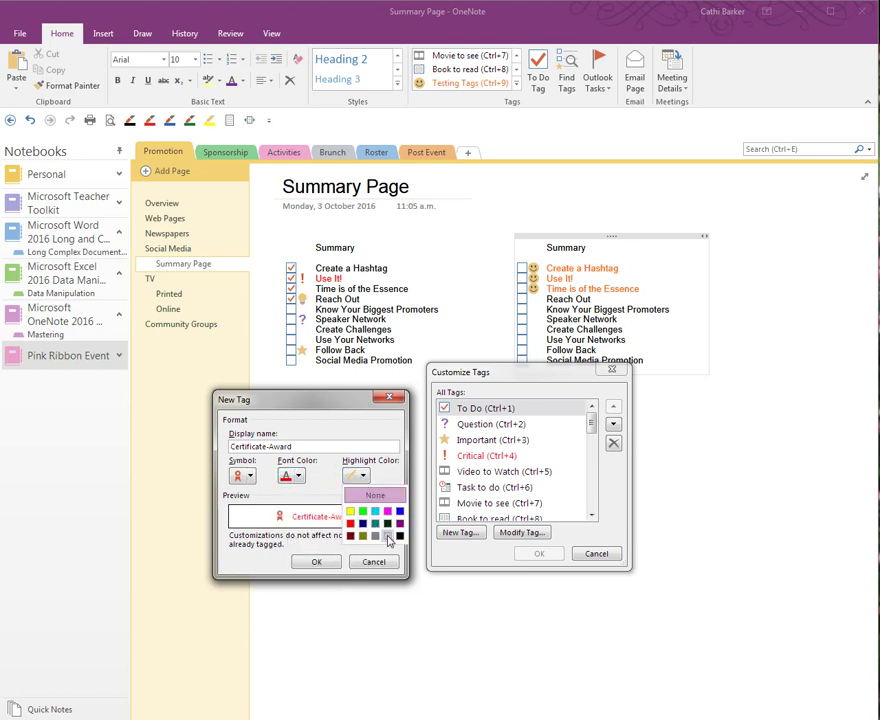
left_click(350, 511)
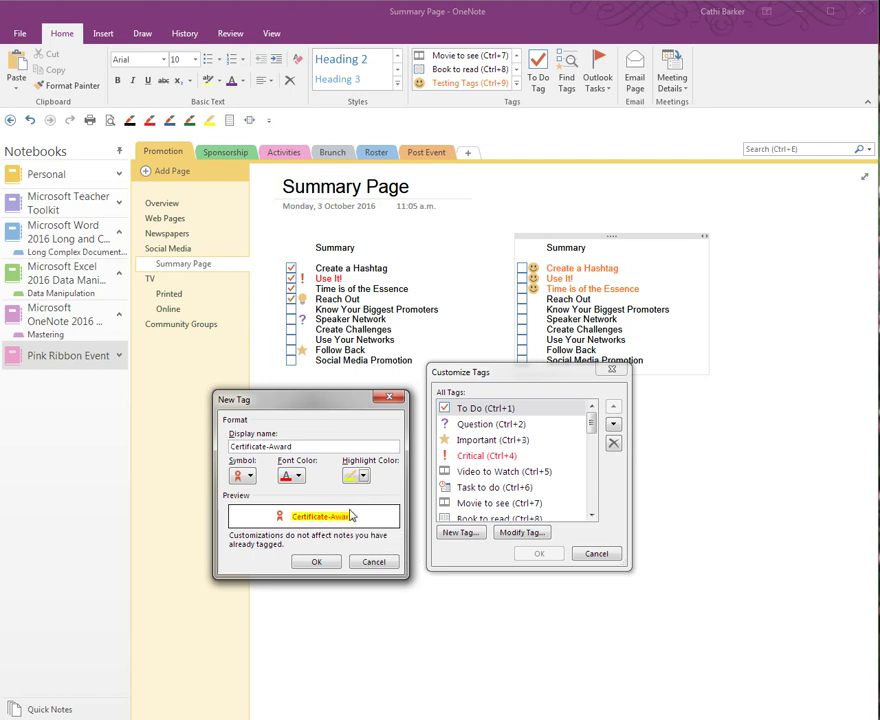
left_click(312, 562)
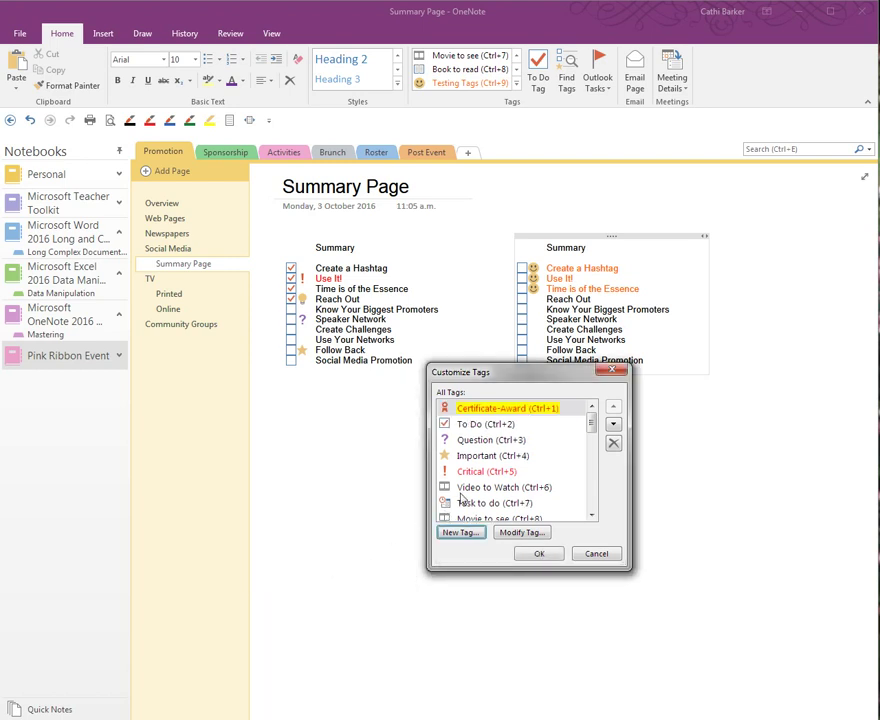
Move the Certificate-Award tag down to sit directly below Testing Tags, and save the tag customization
left_click(613, 425)
left_click(613, 425)
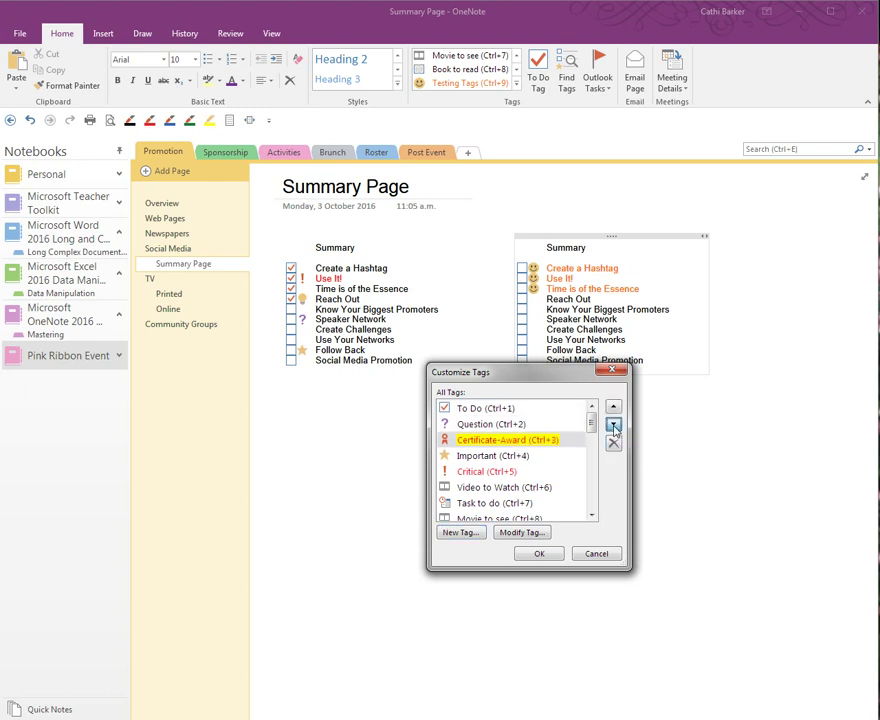
left_click(613, 425)
left_click(613, 425)
left_click(613, 425)
left_click(613, 425)
left_click(613, 425)
left_click(613, 425)
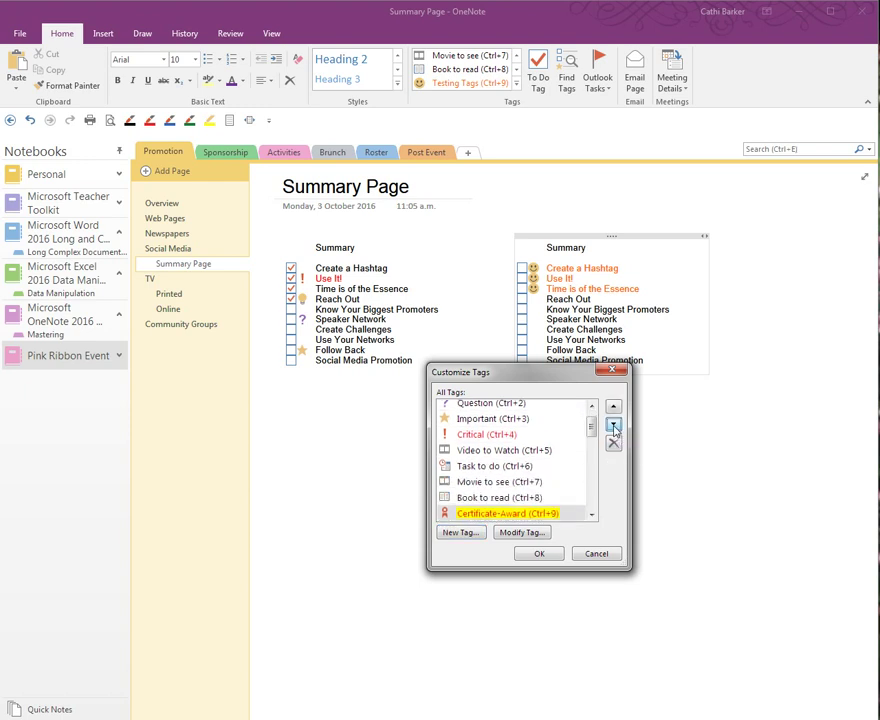
left_click(613, 425)
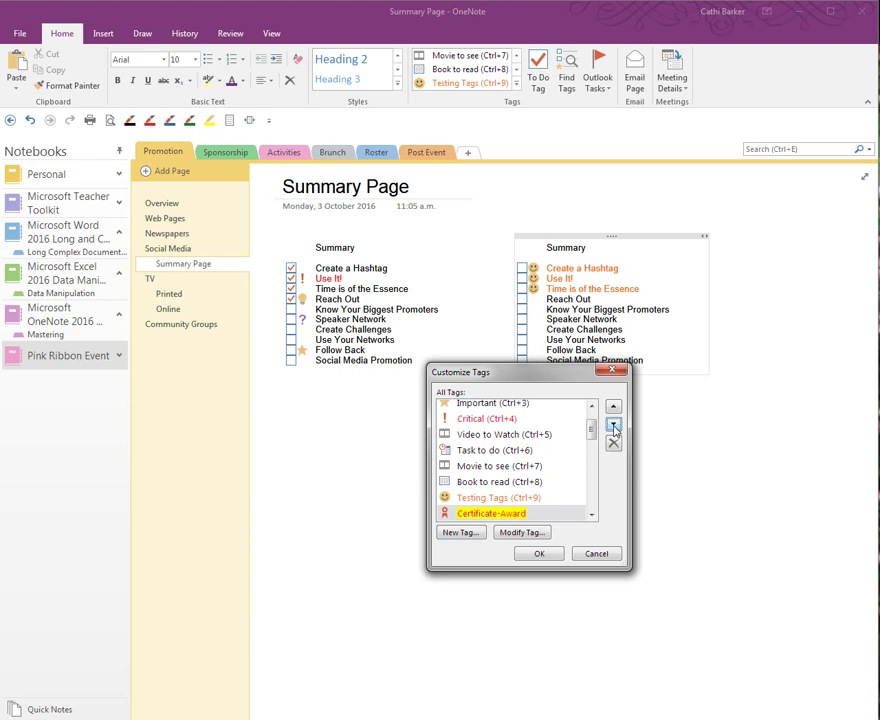
left_click(548, 557)
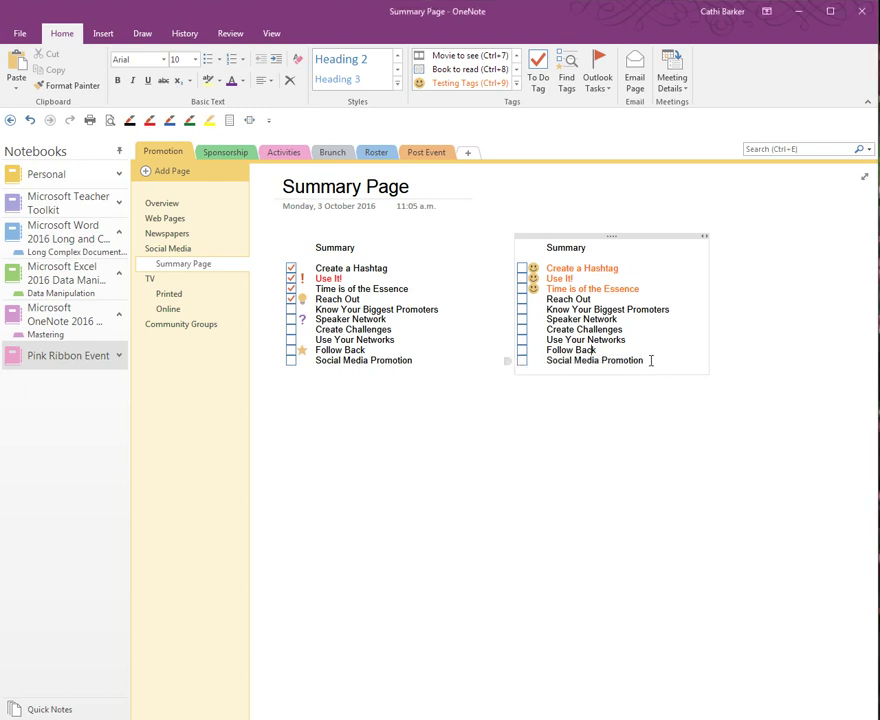
Apply the Certificate-Award tag to Use Your Networks, Follow Back and Social Media Promotion in the second Summary list
left_click_drag(651, 360, 547, 340)
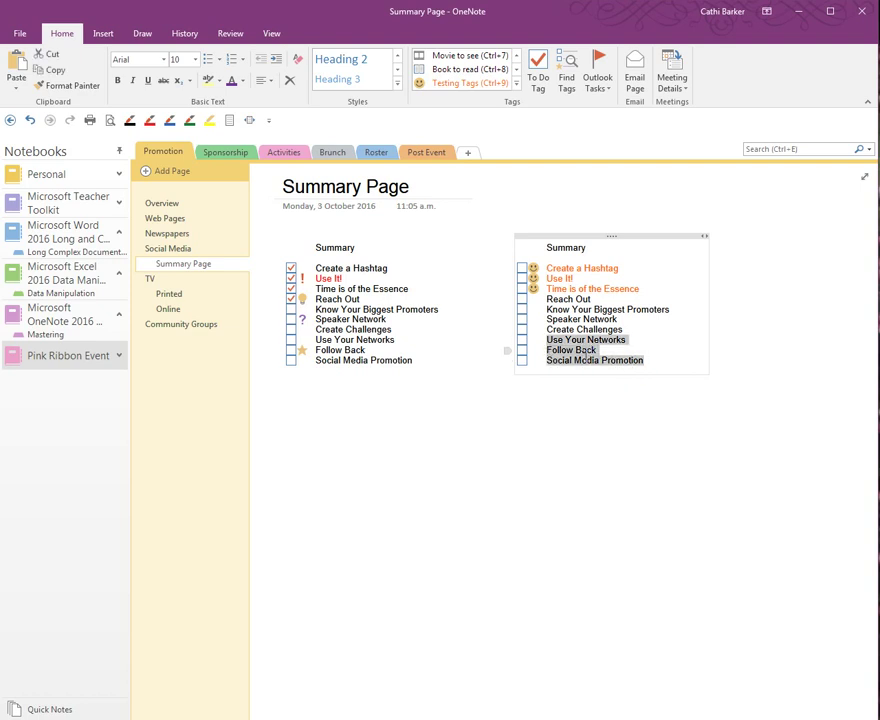
left_click(518, 84)
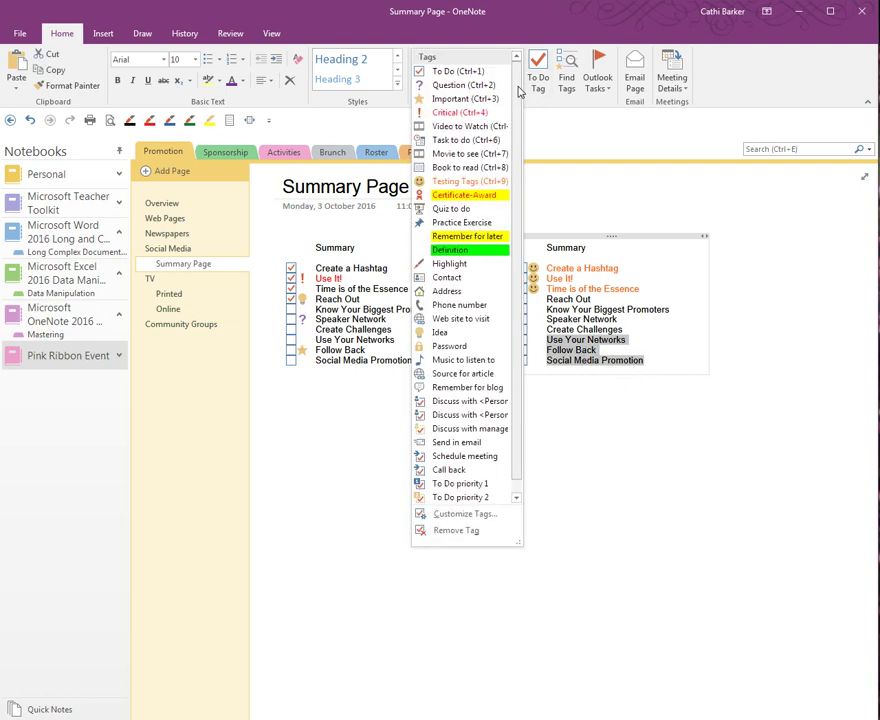
left_click(476, 199)
left_click(735, 358)
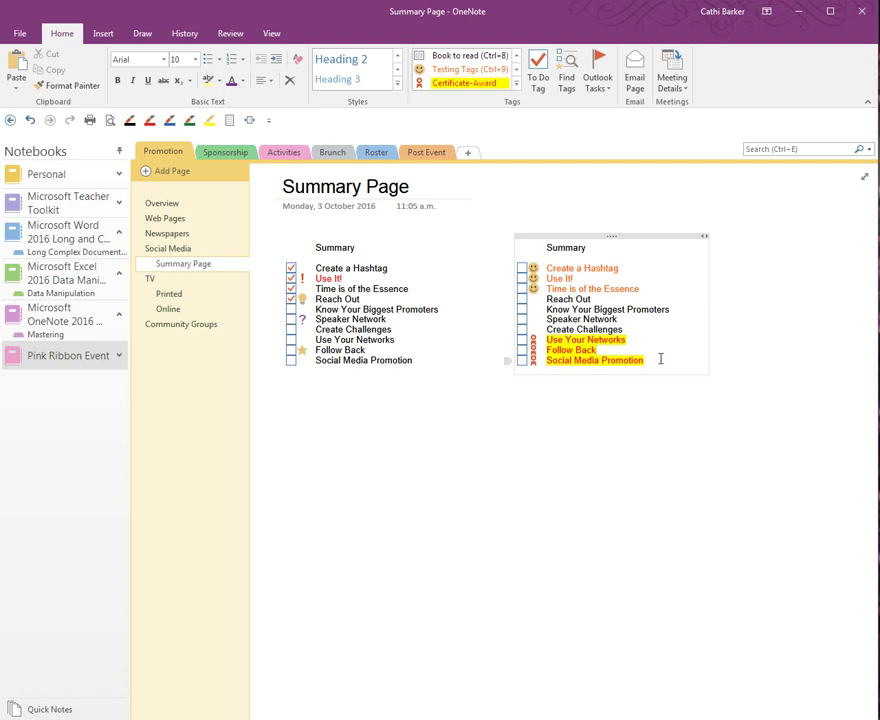
Check off Reach Out through Use Your Networks in the second Summary list and Use Your Networks in the first
left_click(522, 299)
left_click(522, 309)
left_click(522, 319)
left_click(522, 329)
left_click(522, 340)
left_click(291, 340)
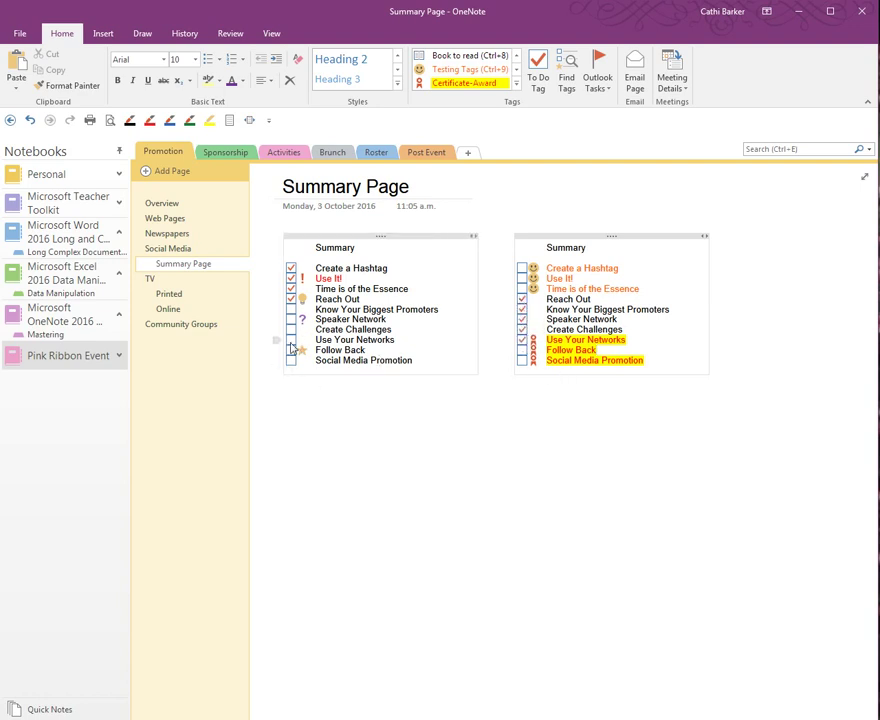
left_click(291, 350)
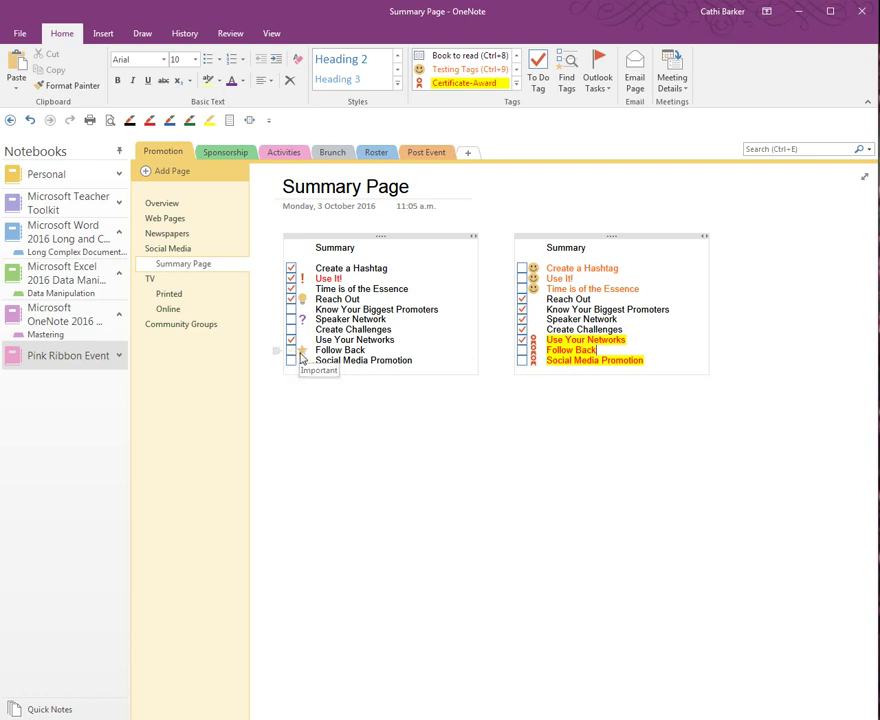
In the Roster section's Meeting Title page, enter the action items "Identify Key people" and "Identify Key tasks"
left_click(377, 154)
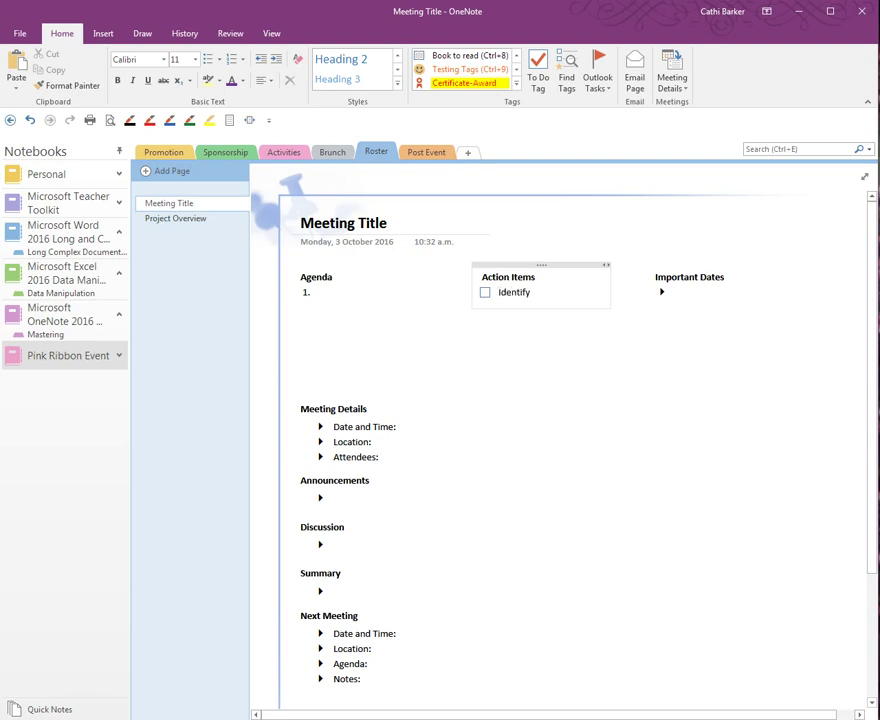
type("per")
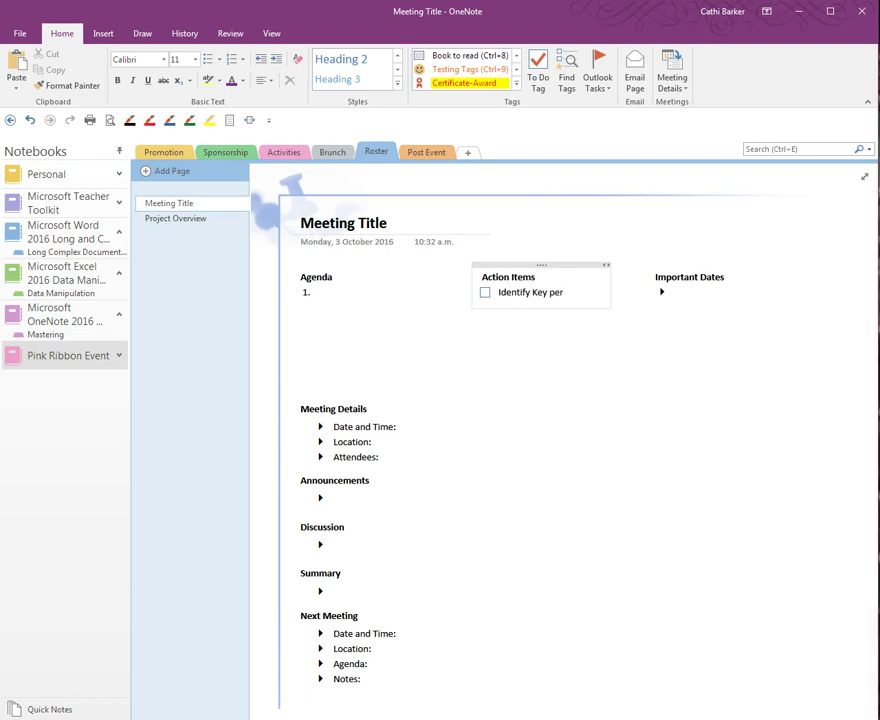
key("BackSpace")
type("ople")
key("Return")
type("Identify Key")
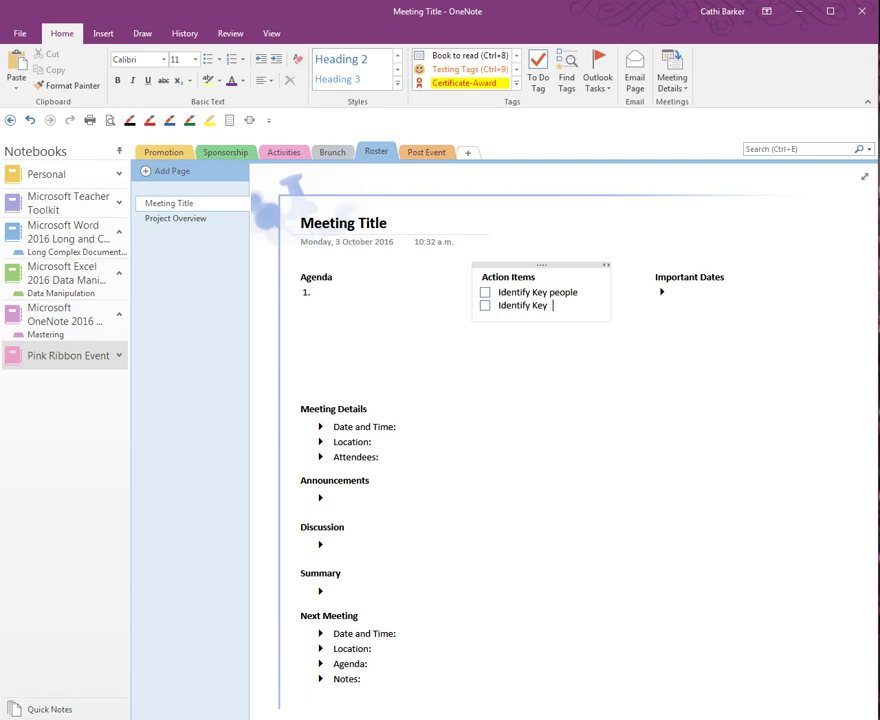
type("sk")
key("Return")
Add the action items "Assign People to Tasks" and "Create Roster" below the key tasks item
type("Ass")
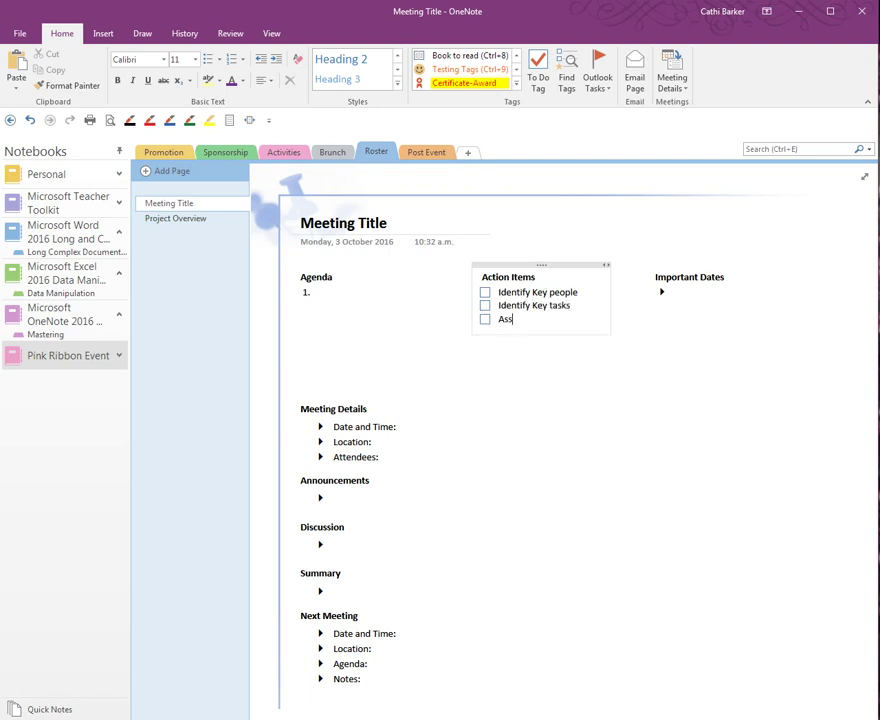
type("ign Peope")
key("Return")
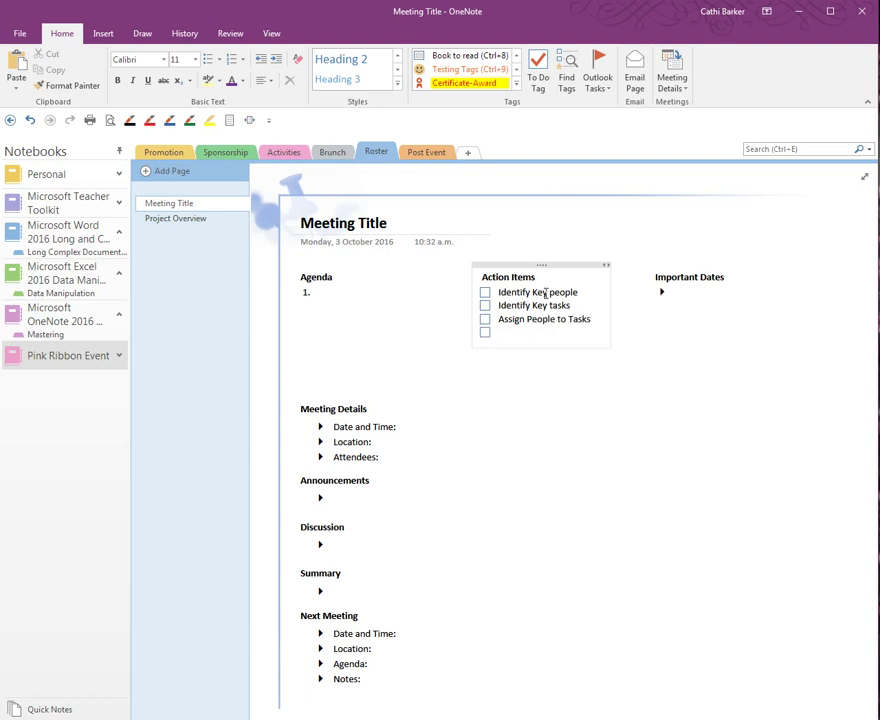
type("Create Roster")
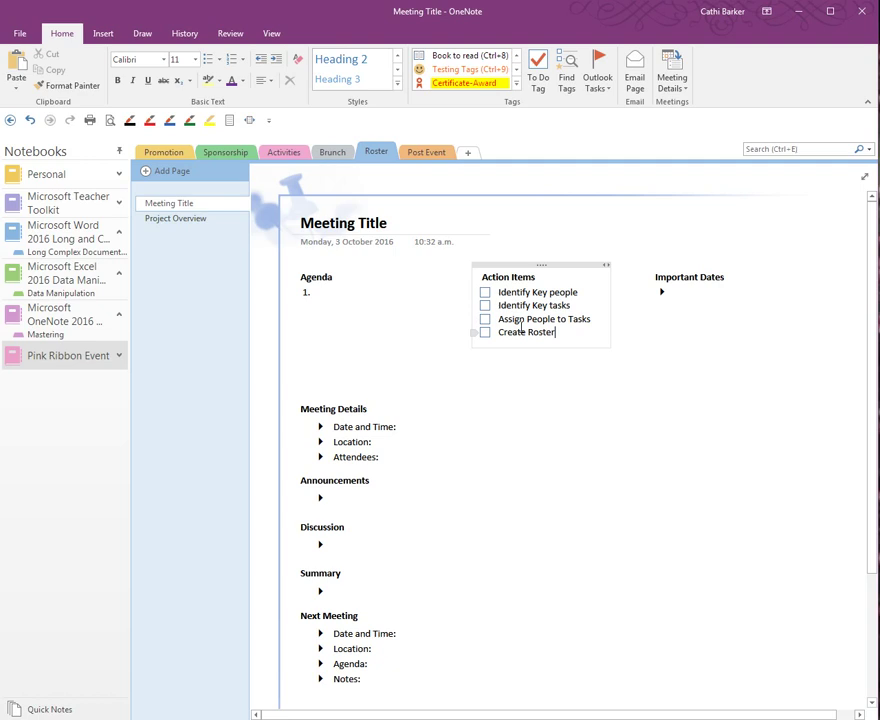
Find the tags used in the notebook and group the tags summary by Tag name
left_click(566, 89)
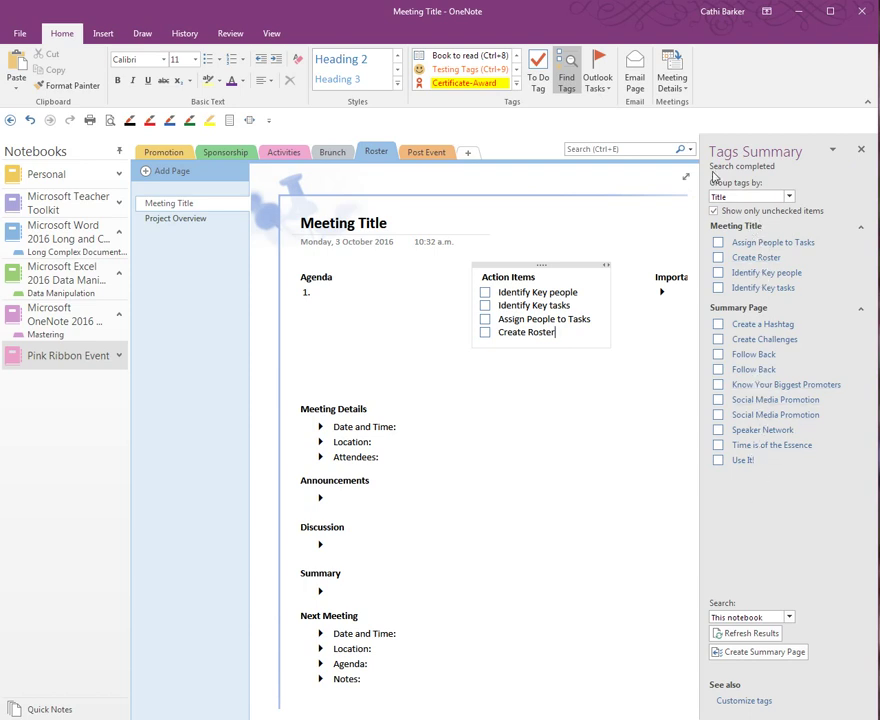
left_click(789, 197)
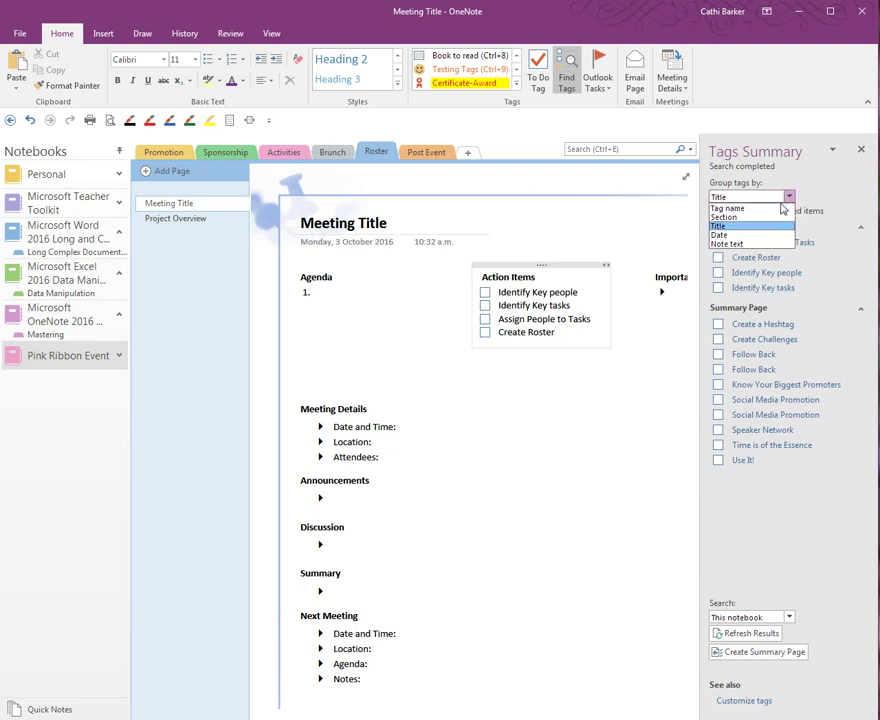
left_click(779, 208)
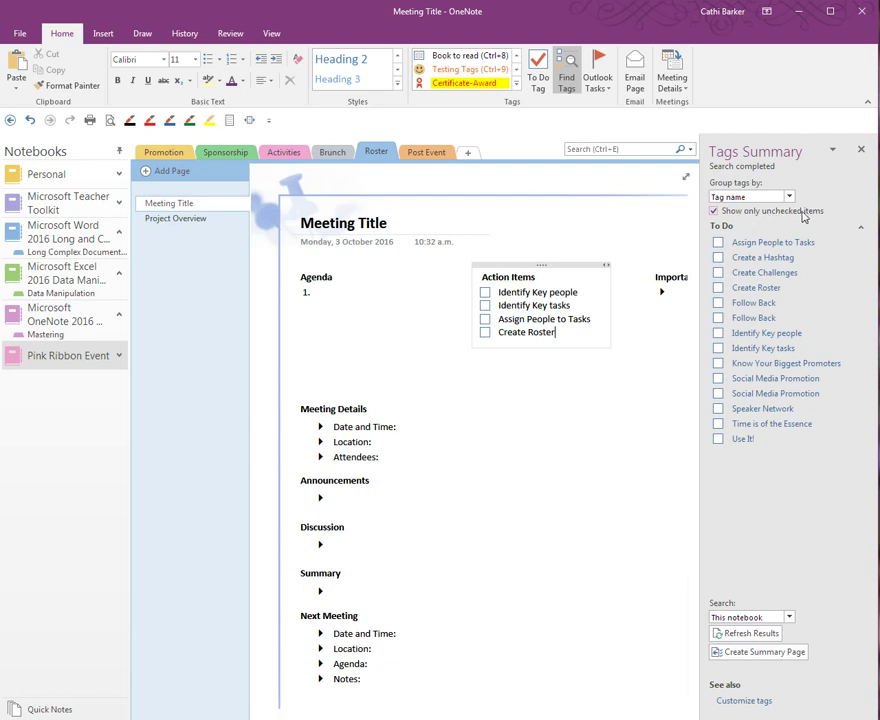
Include checked items in the tags summary and group the tags by Section
left_click(714, 212)
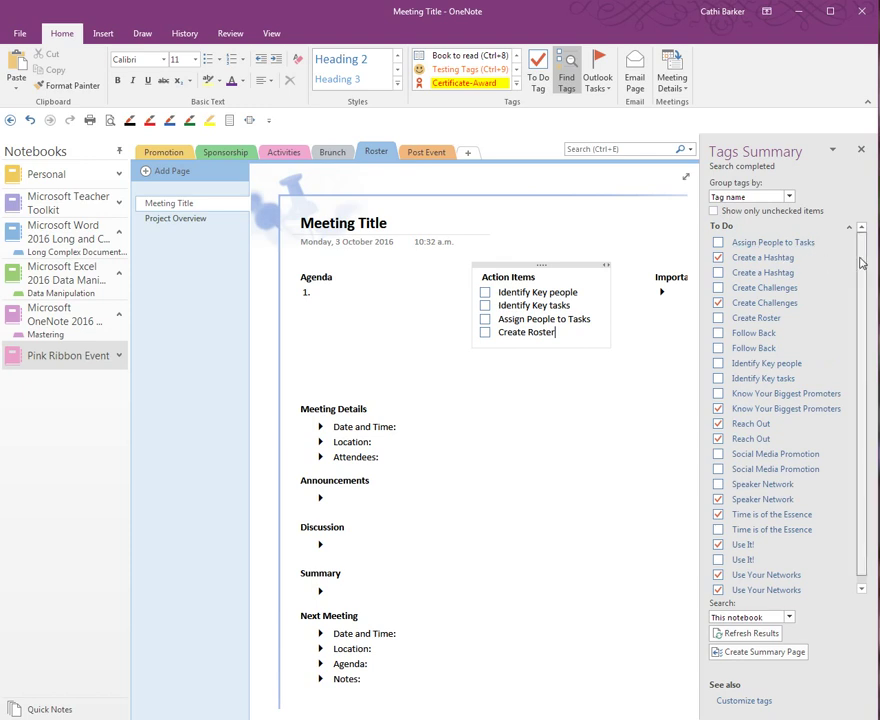
left_click_drag(858, 255, 866, 298)
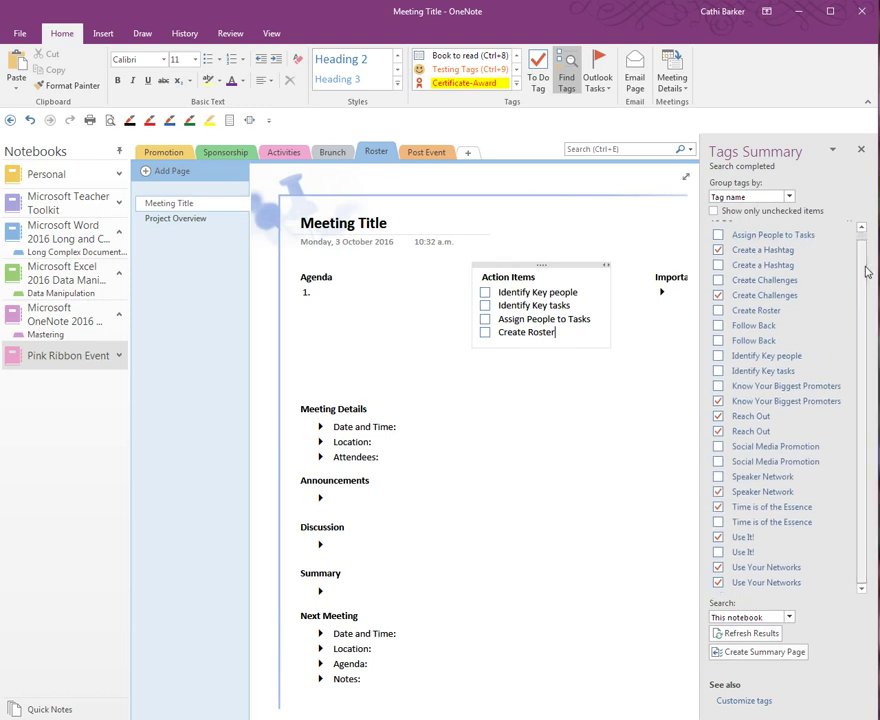
left_click(789, 197)
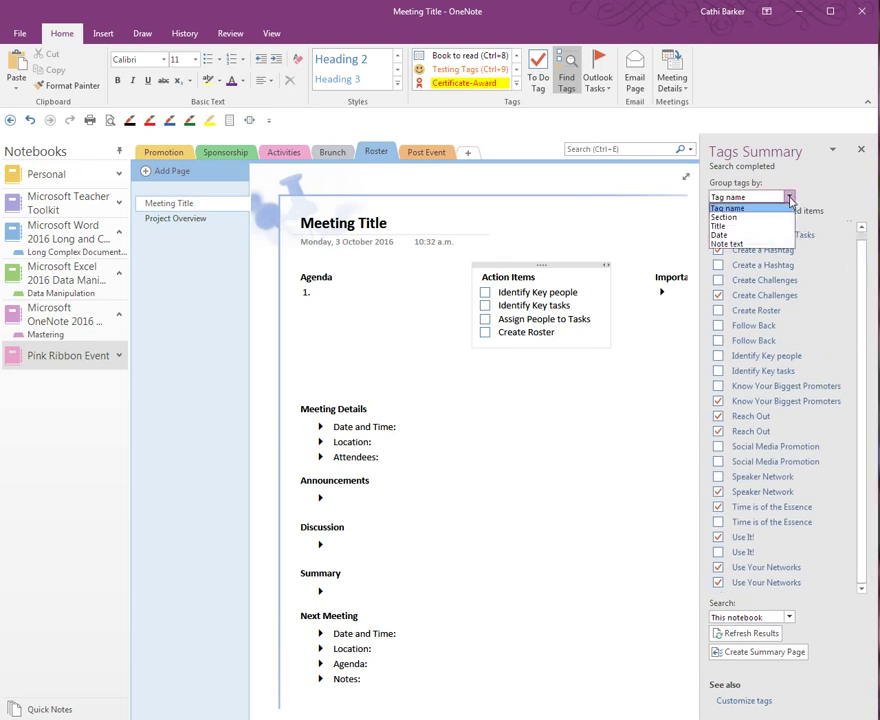
left_click(763, 218)
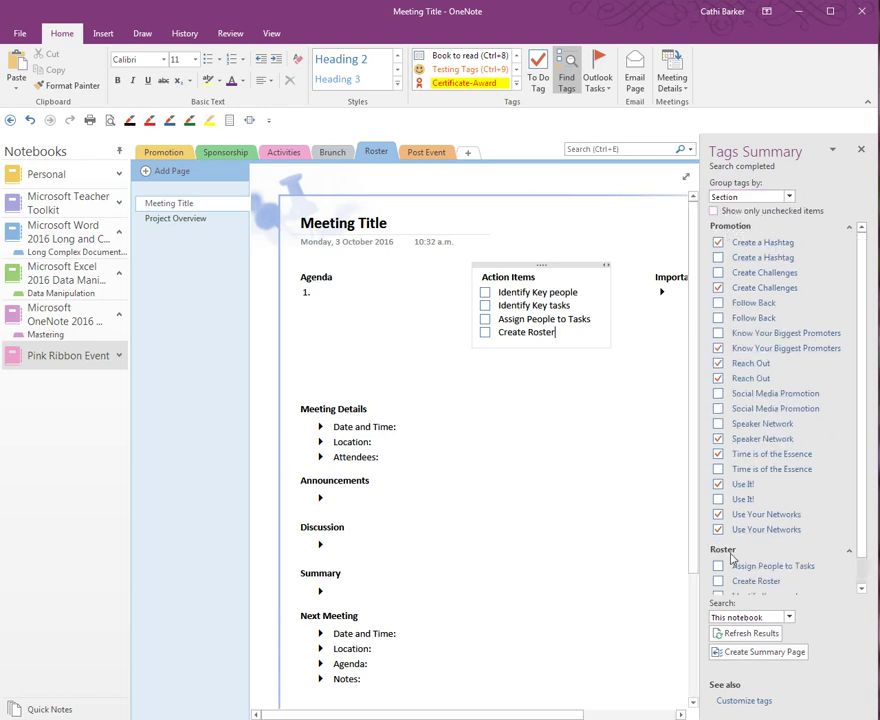
Group the tags summary by Title and show only unchecked items, keeping the search scope on This notebook
left_click(789, 197)
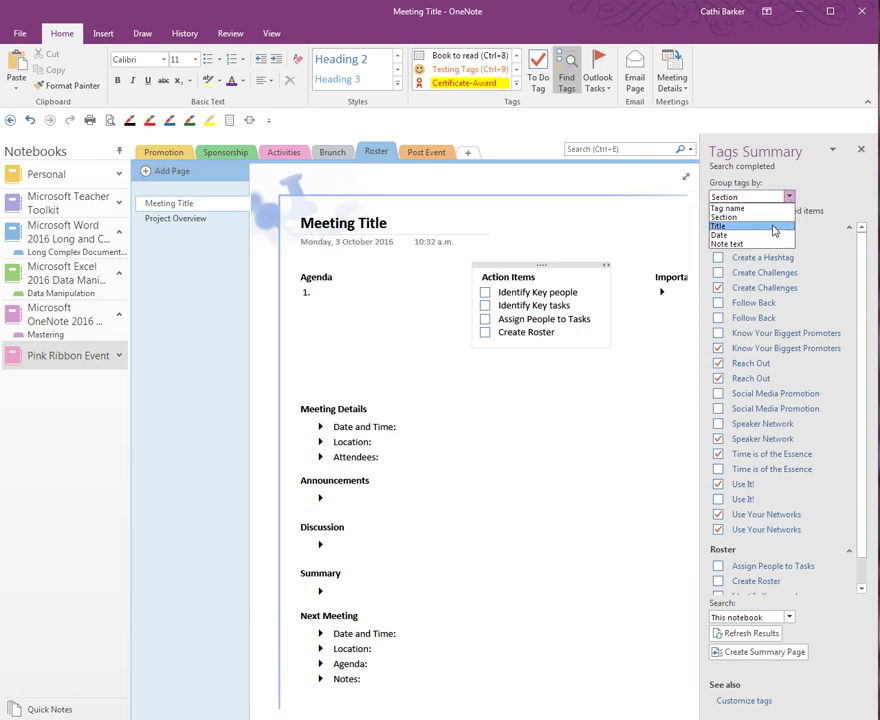
left_click(773, 227)
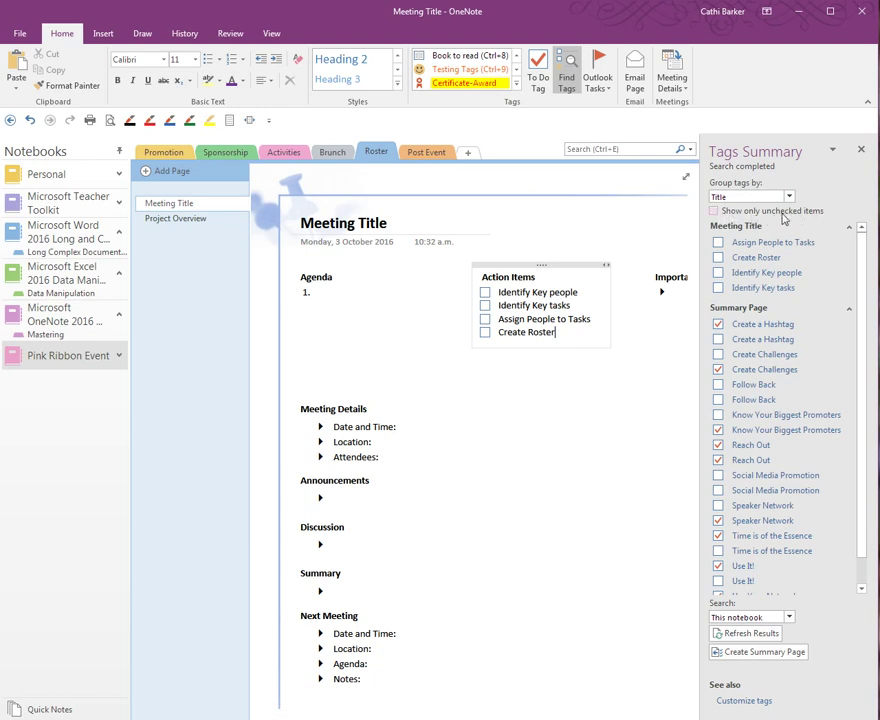
left_click(714, 212)
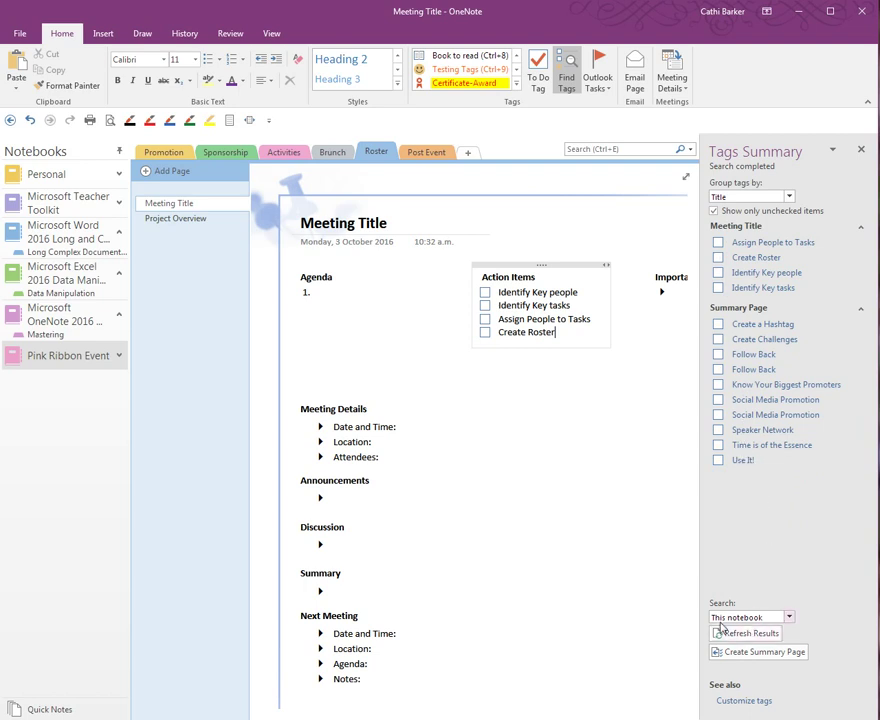
left_click(789, 618)
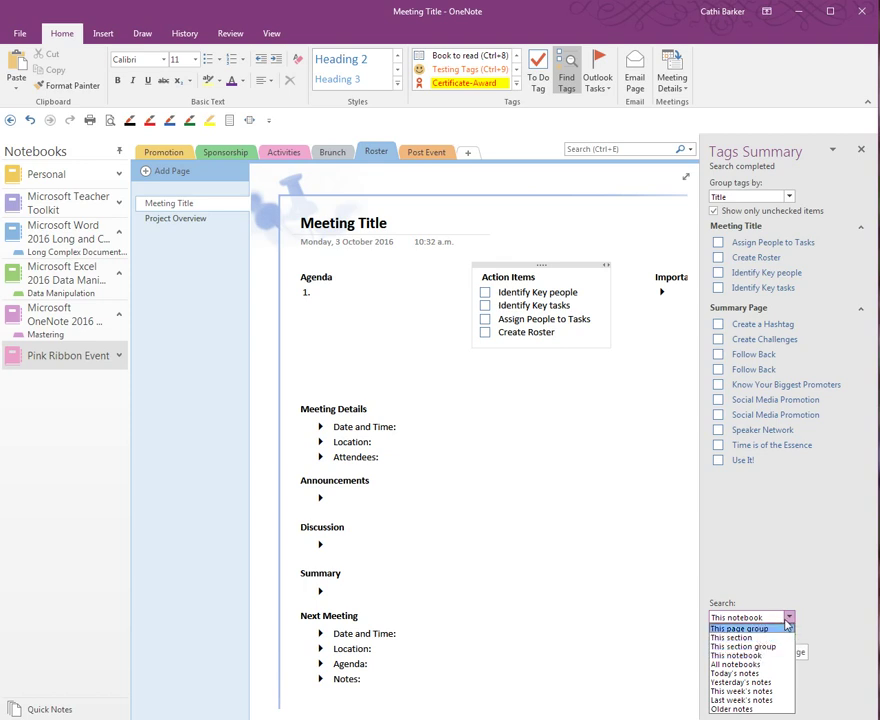
left_click(787, 619)
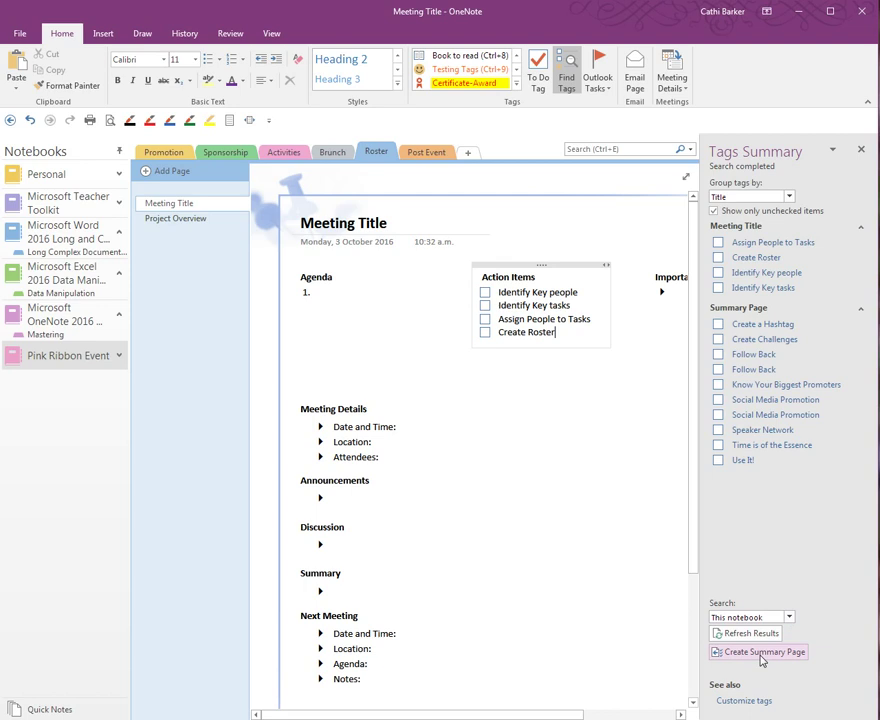
Create a summary page from the unchecked tags and title it "Tasks Not Completed"
left_click(760, 655)
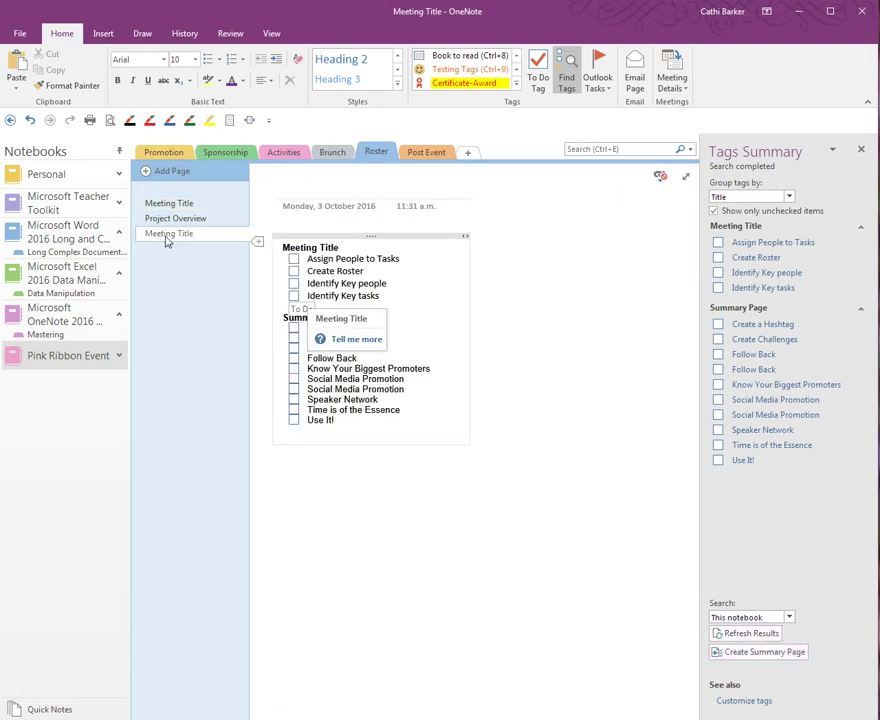
left_click(321, 195)
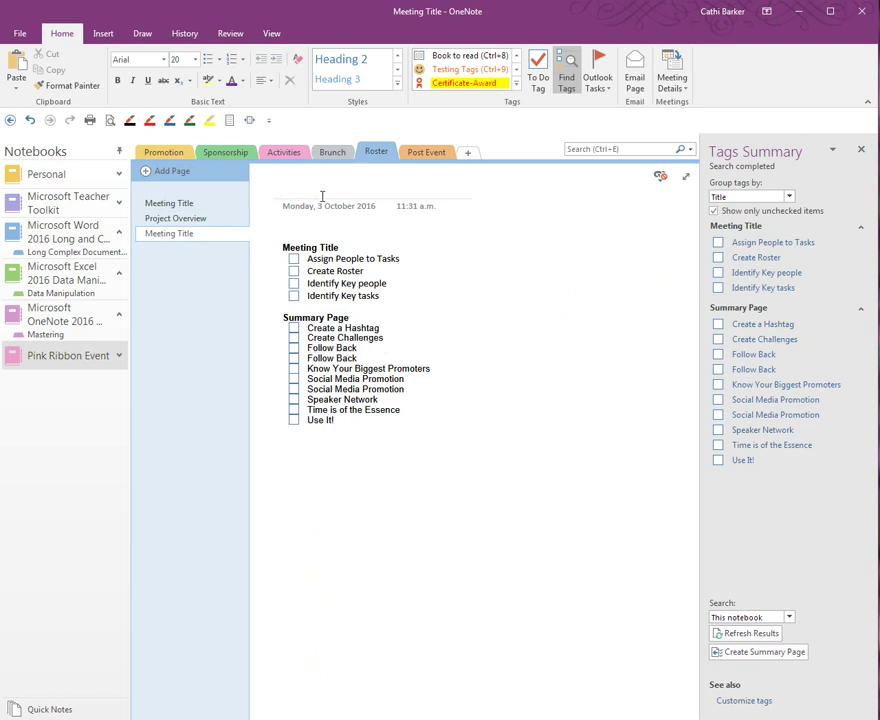
type("T")
key("BackSpace")
type("Ta")
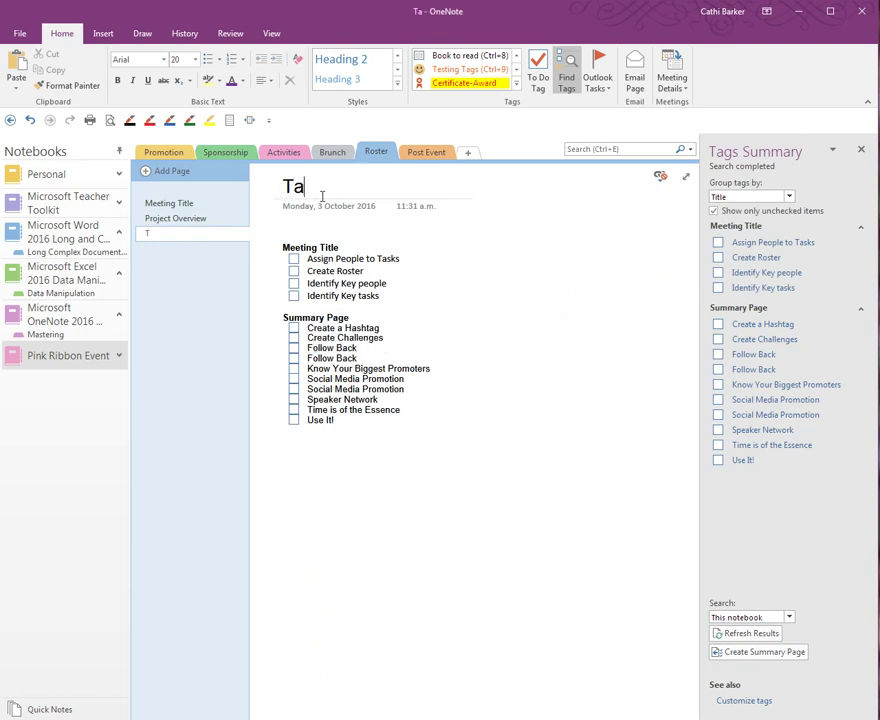
type("sks Not Completed")
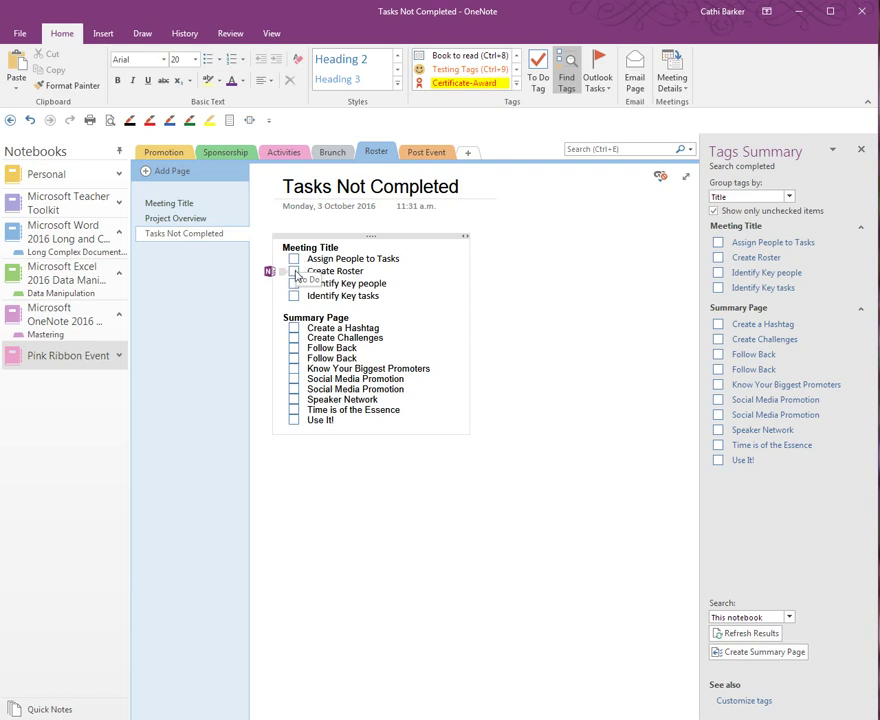
Follow the source links of Create a Hashtag and Identify Key tasks from the Tasks Not Completed page to their original notes
mouse_move(271, 277)
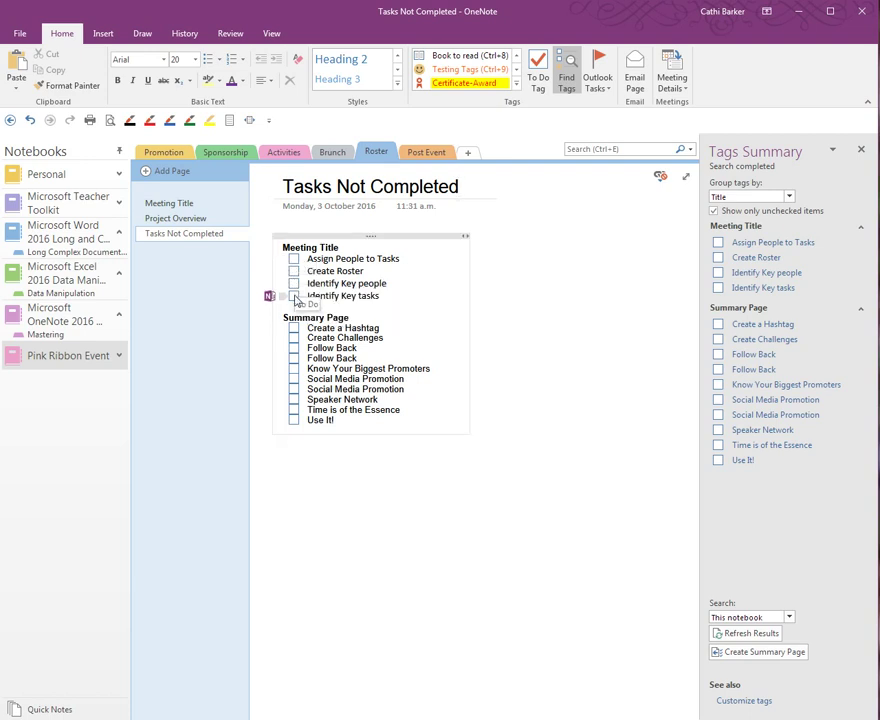
mouse_move(270, 334)
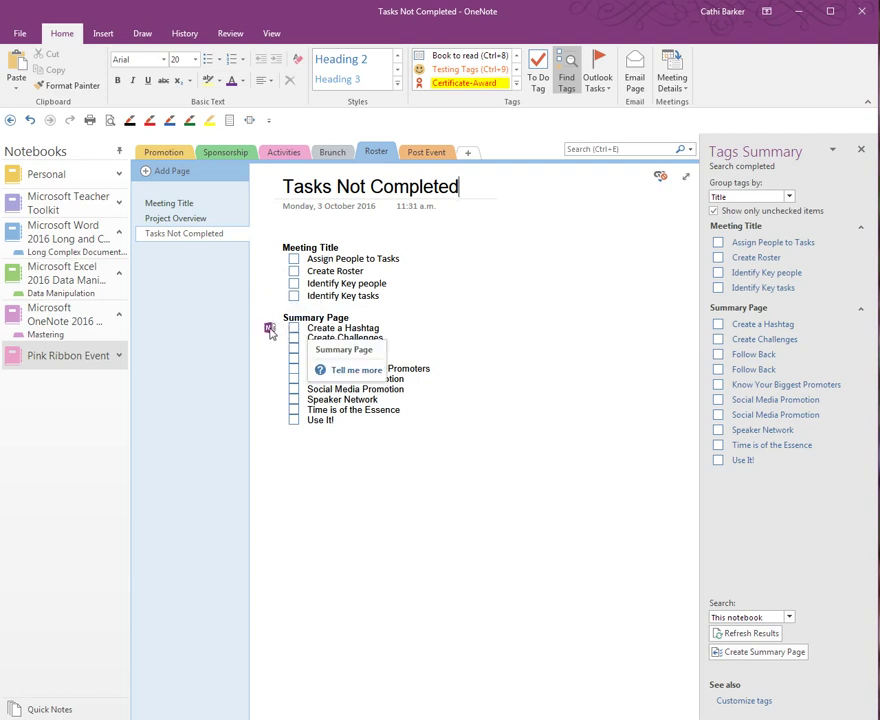
left_click(269, 329)
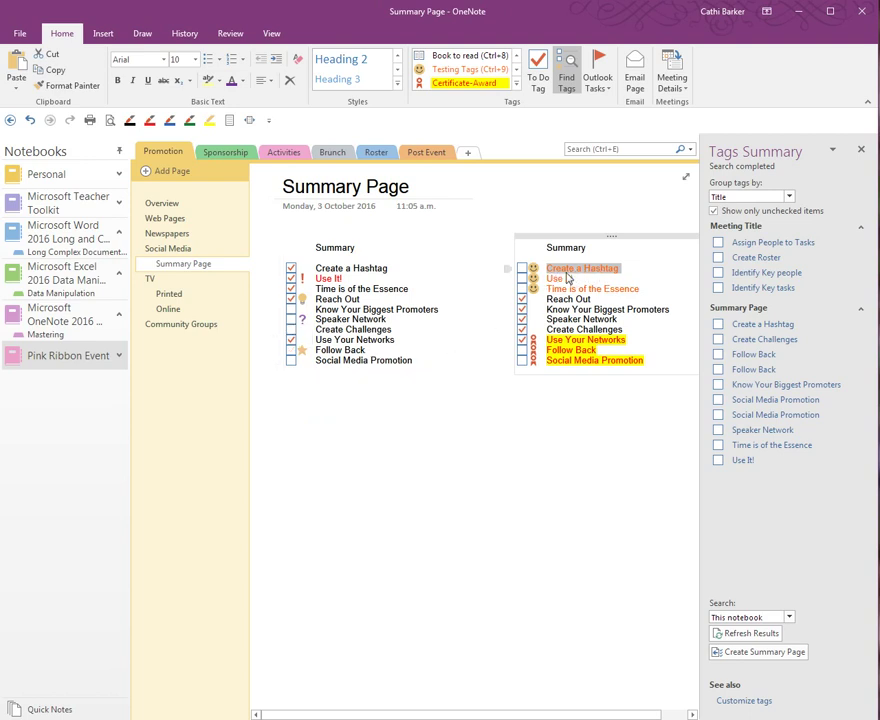
left_click(377, 151)
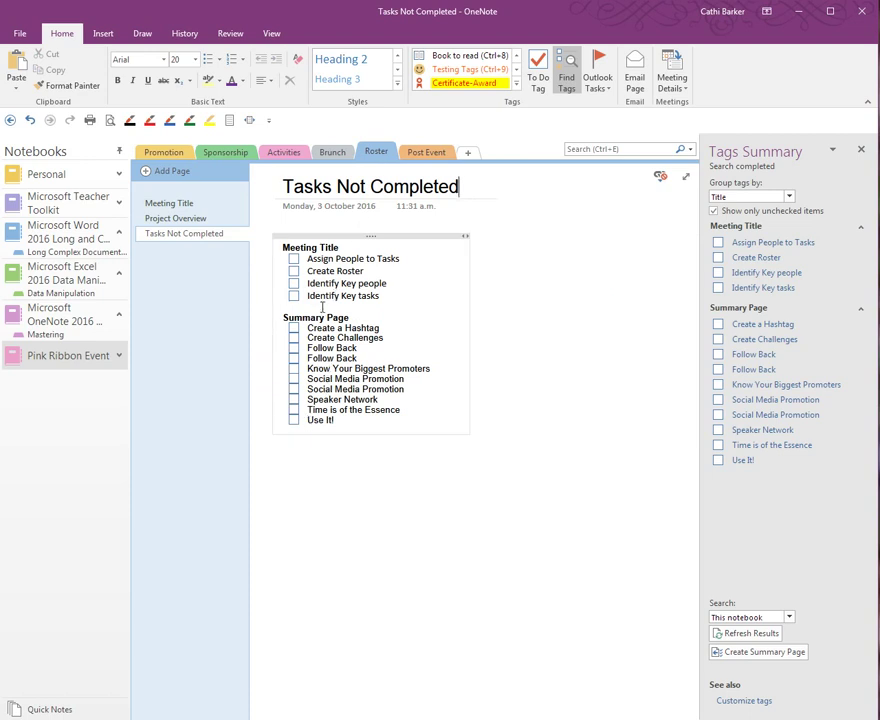
mouse_move(268, 300)
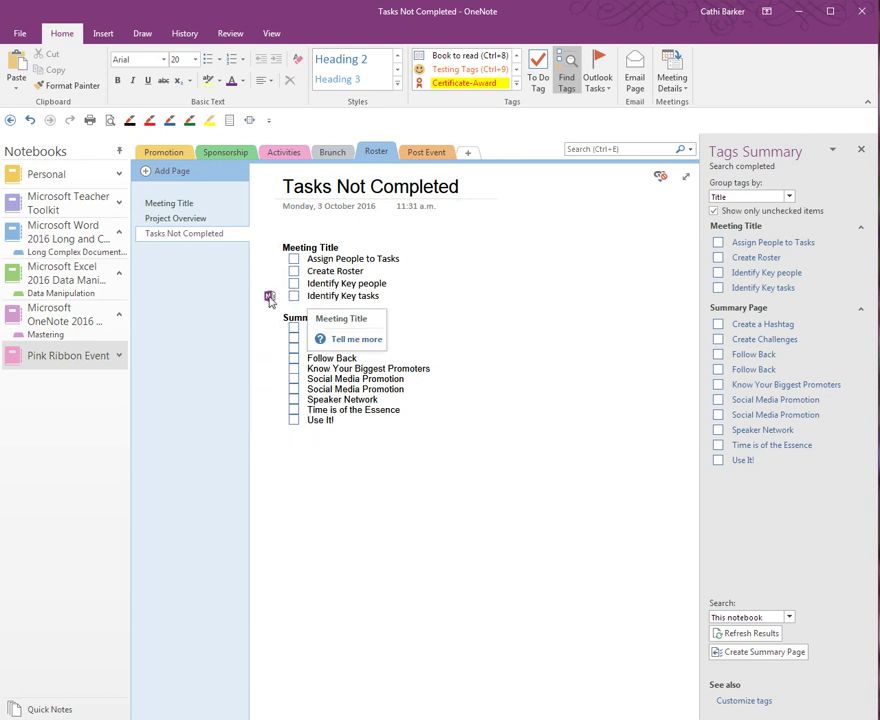
left_click(270, 300)
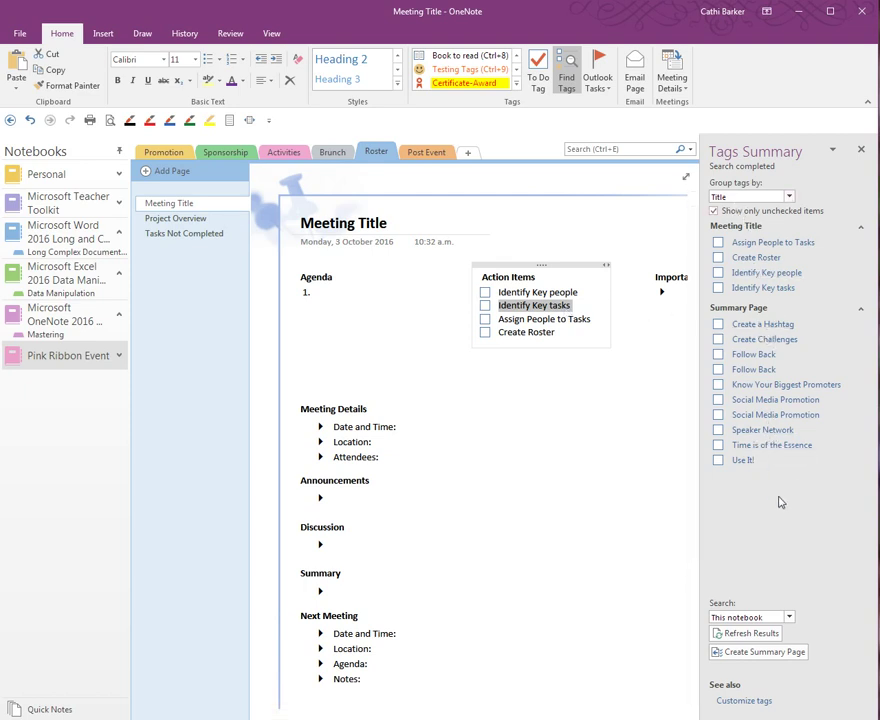
Return to the Promotion section's Summary Page and close the tags summary
left_click(167, 155)
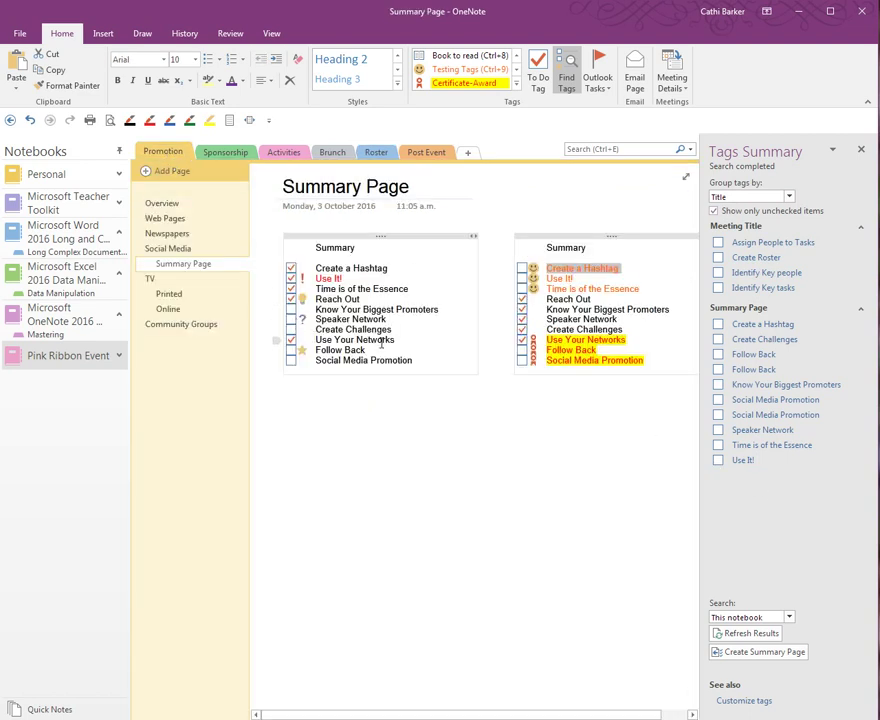
left_click(401, 236)
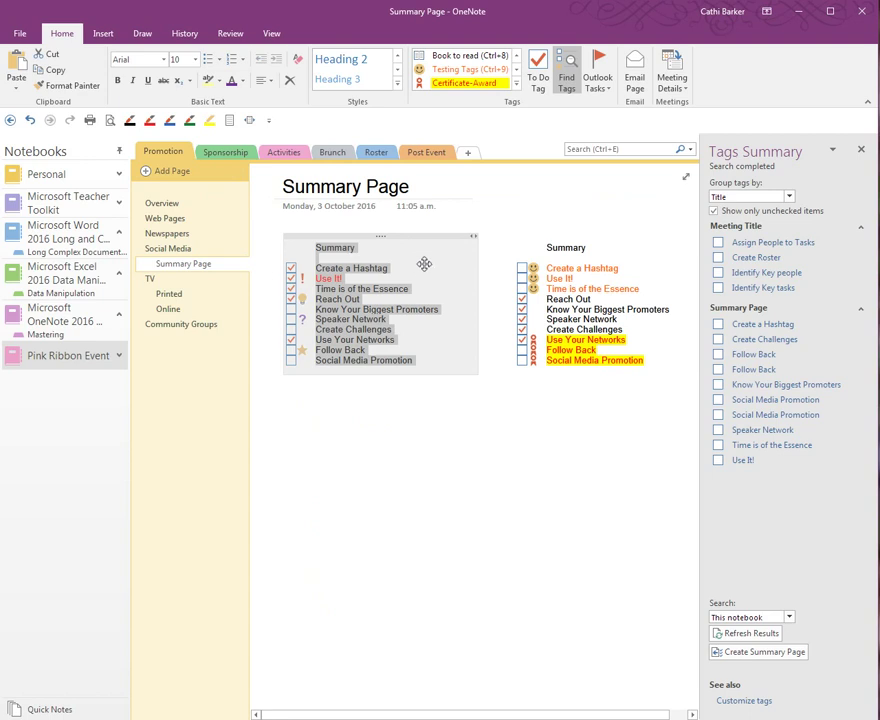
left_click(389, 399)
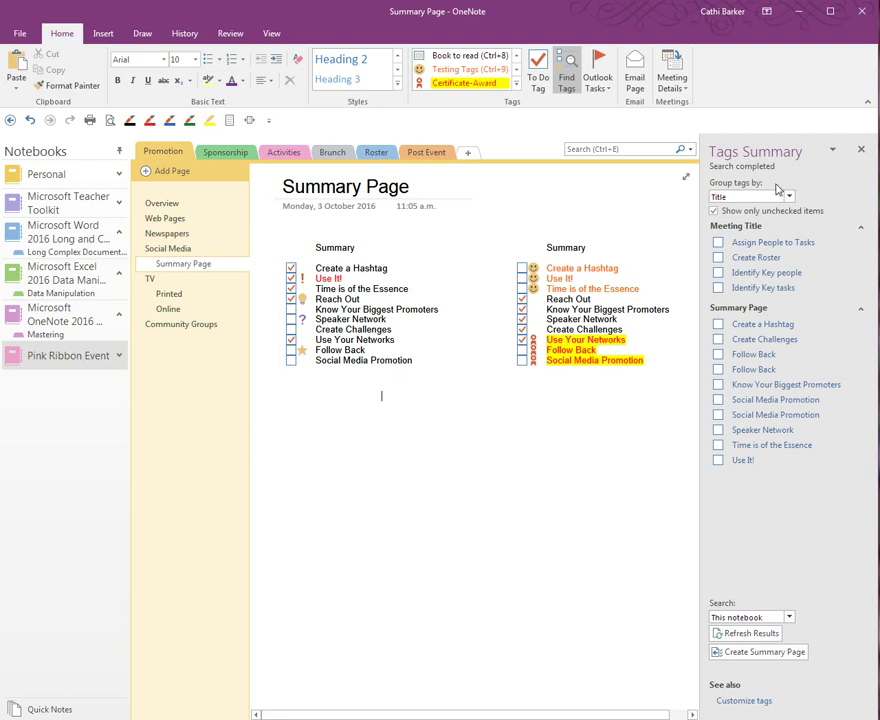
left_click(863, 153)
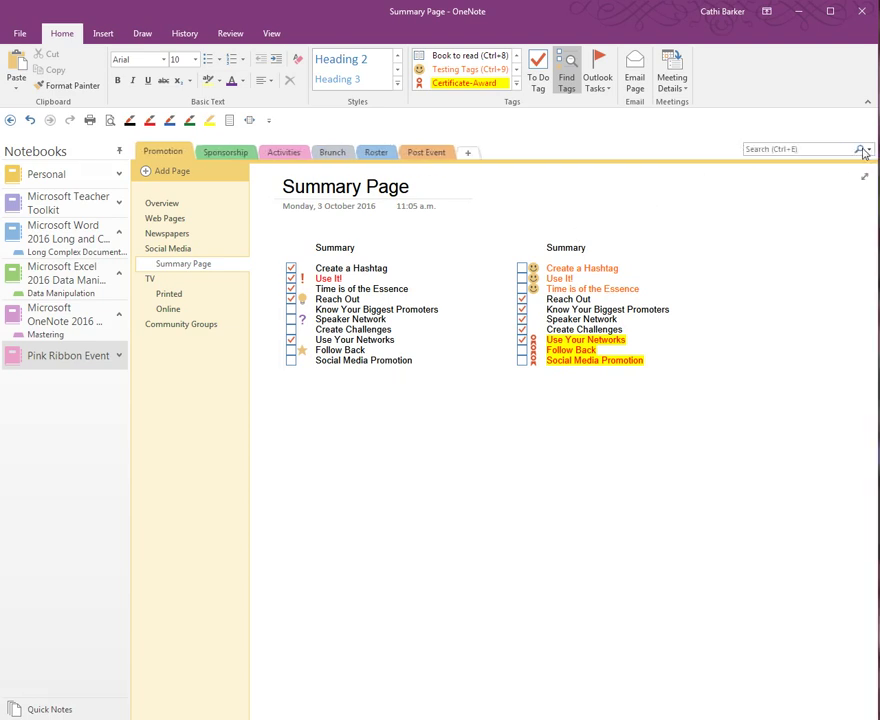
Flag all items from Create a Hashtag to Social Media Promotion in the first Summary list as Outlook tasks due Tomorrow
left_click(350, 236)
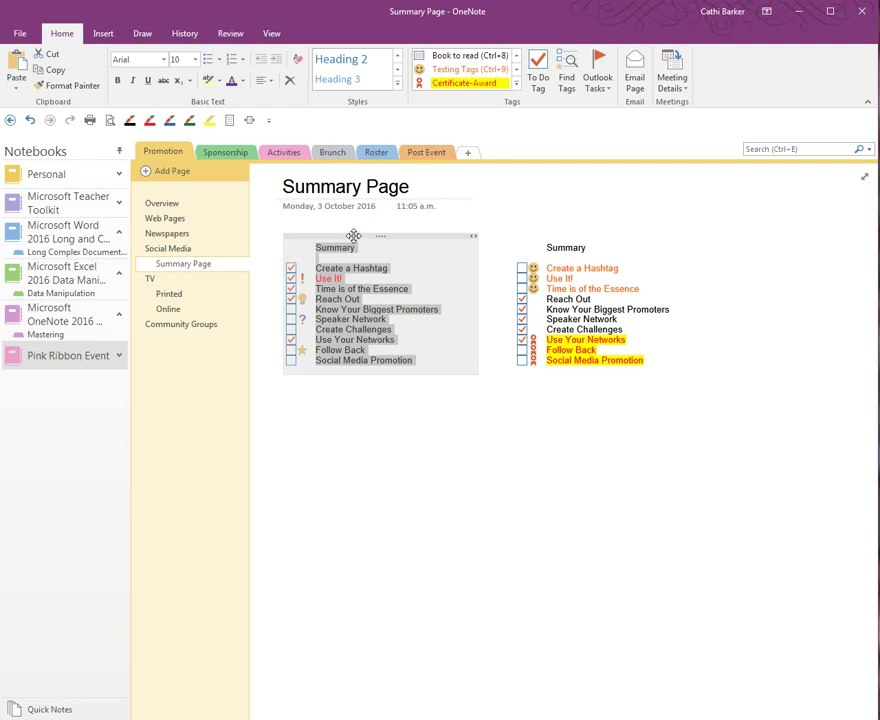
left_click(330, 278)
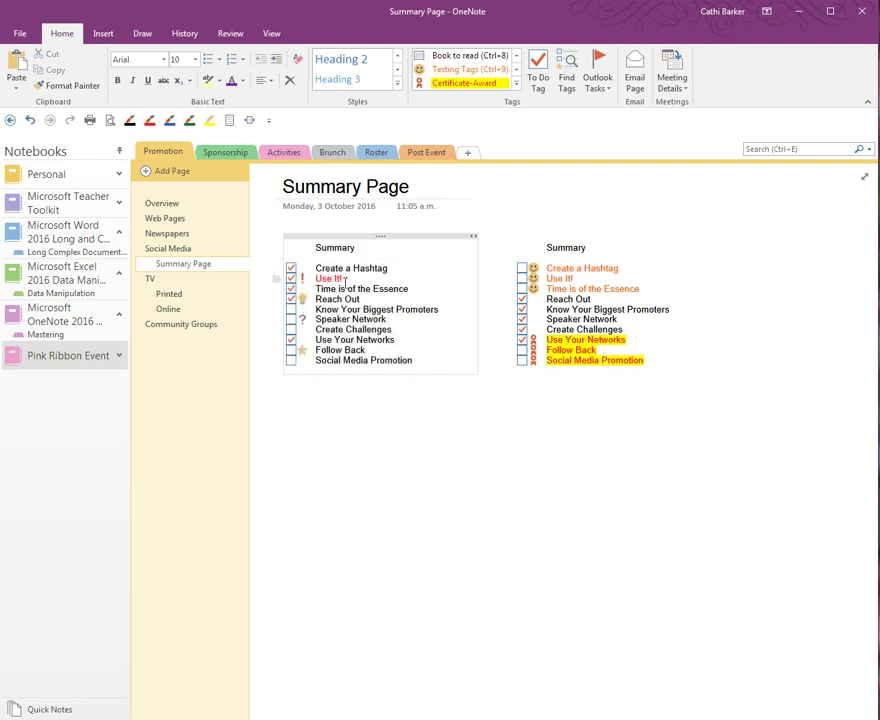
left_click(278, 290)
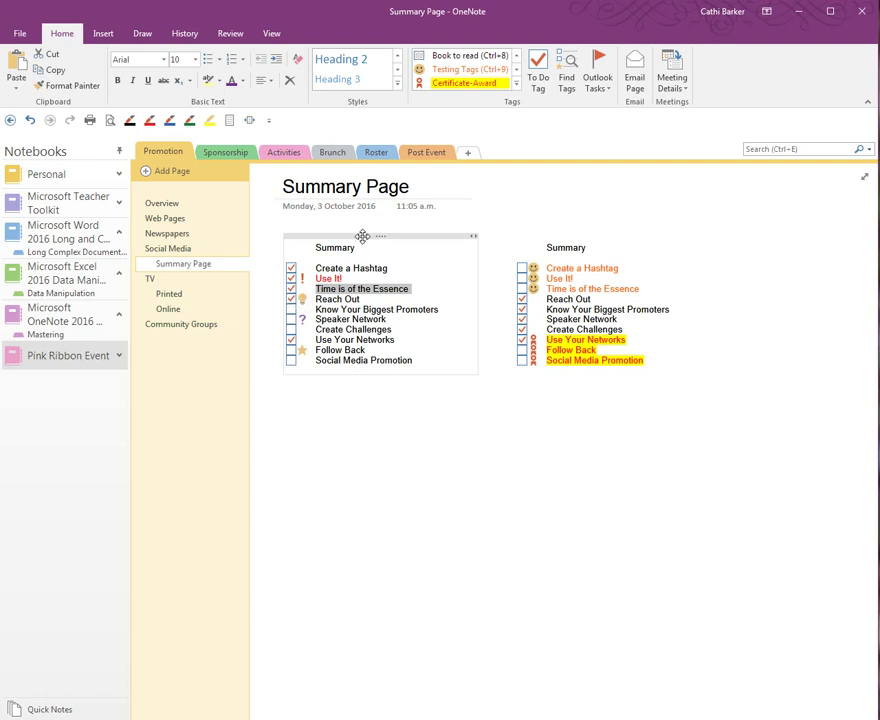
left_click_drag(412, 360, 312, 270)
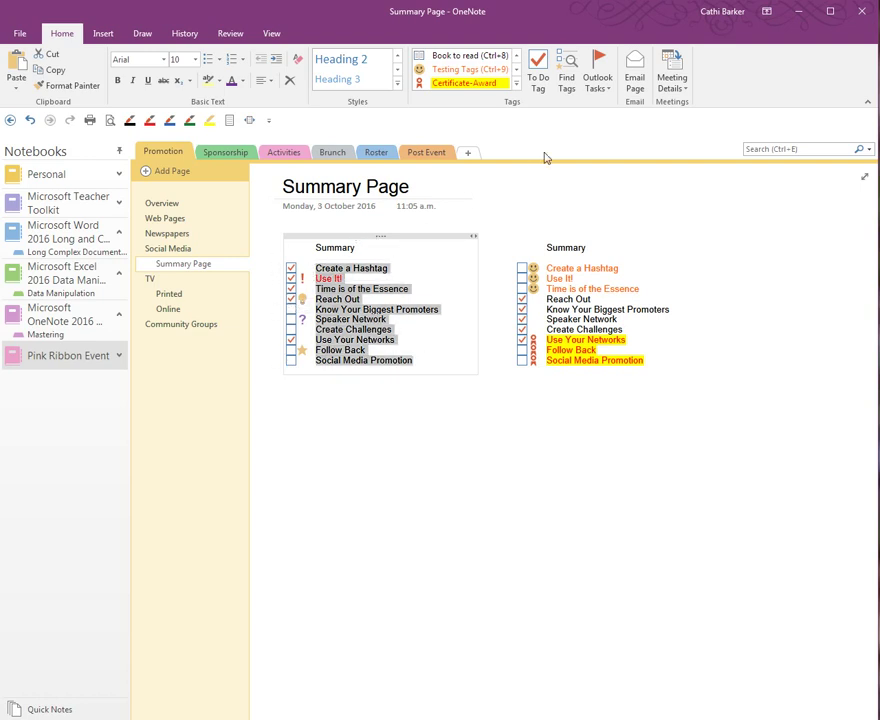
left_click(602, 83)
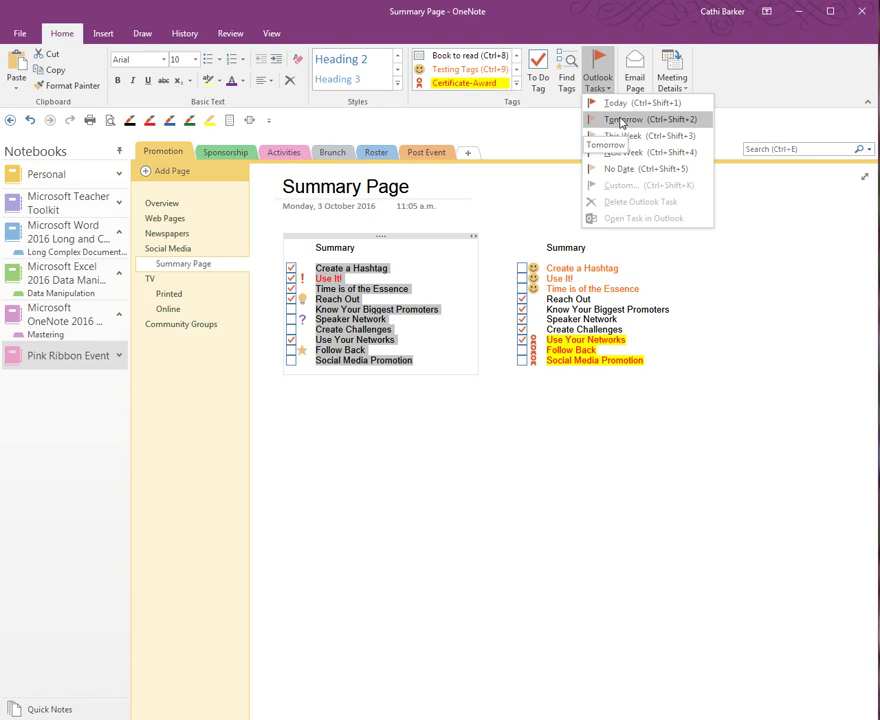
left_click(620, 119)
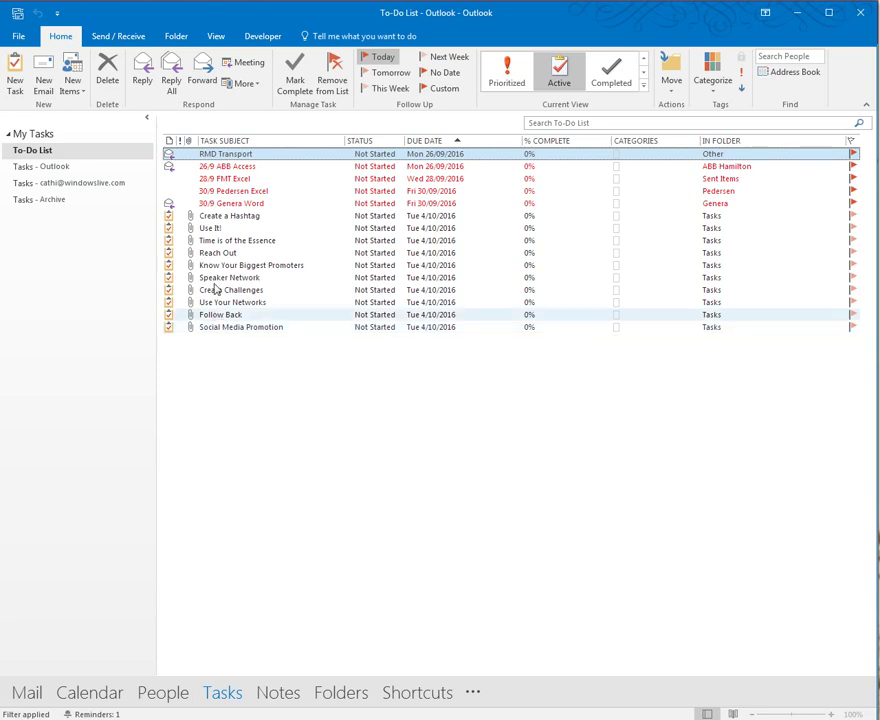
In Outlook's To-Do List, open the Create a Hashtag task to examine its details, close it and return to OneNote
double_click(222, 216)
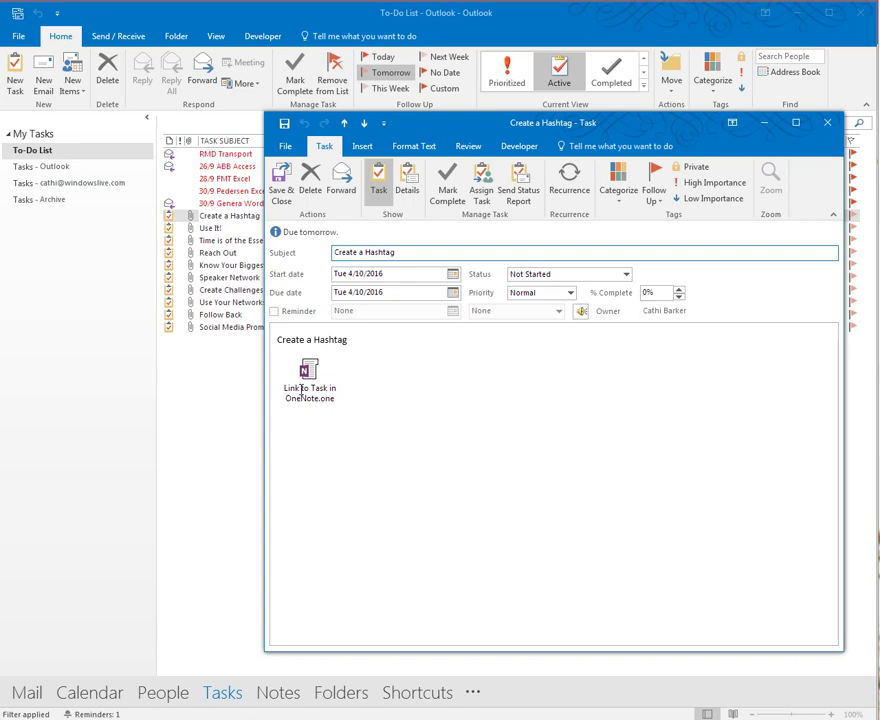
left_click(827, 122)
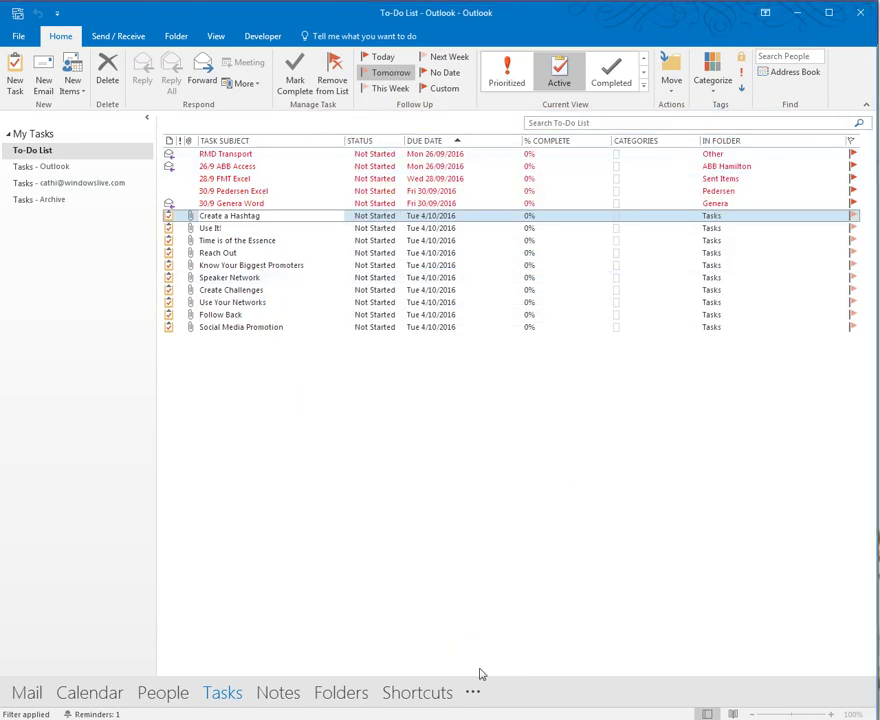
key("alt+Tab")
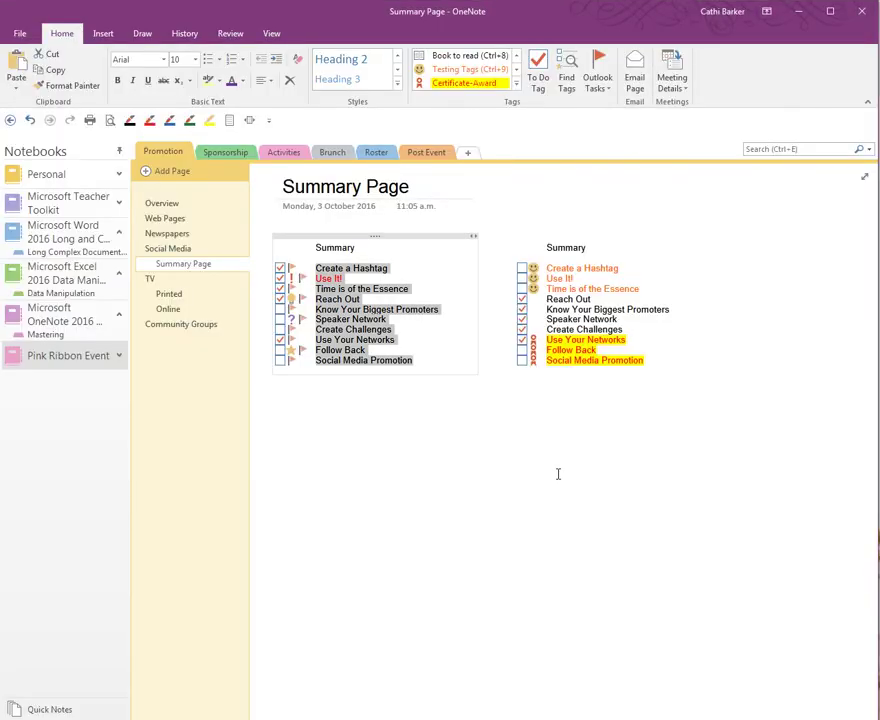
Insert the details of today's 12:00 p.m. Meeting with Social Media Guru into the Summary Page
left_click(302, 416)
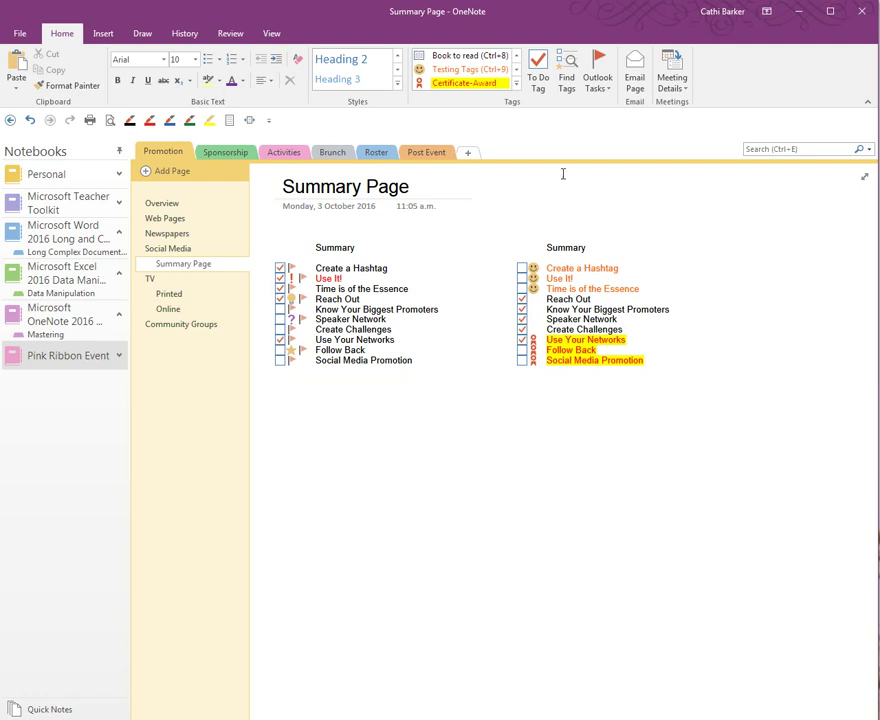
left_click(676, 88)
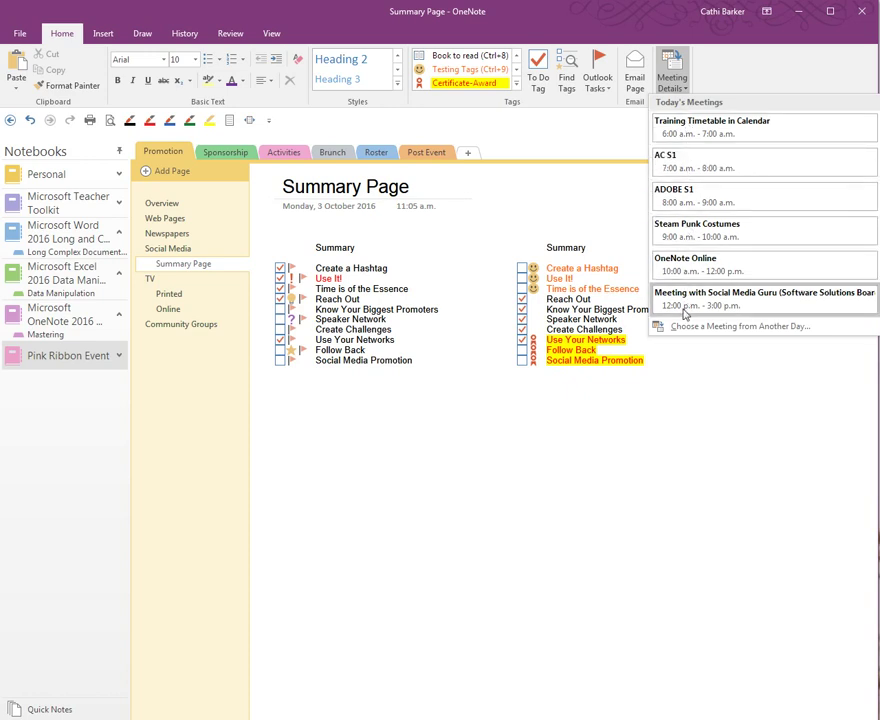
left_click(766, 305)
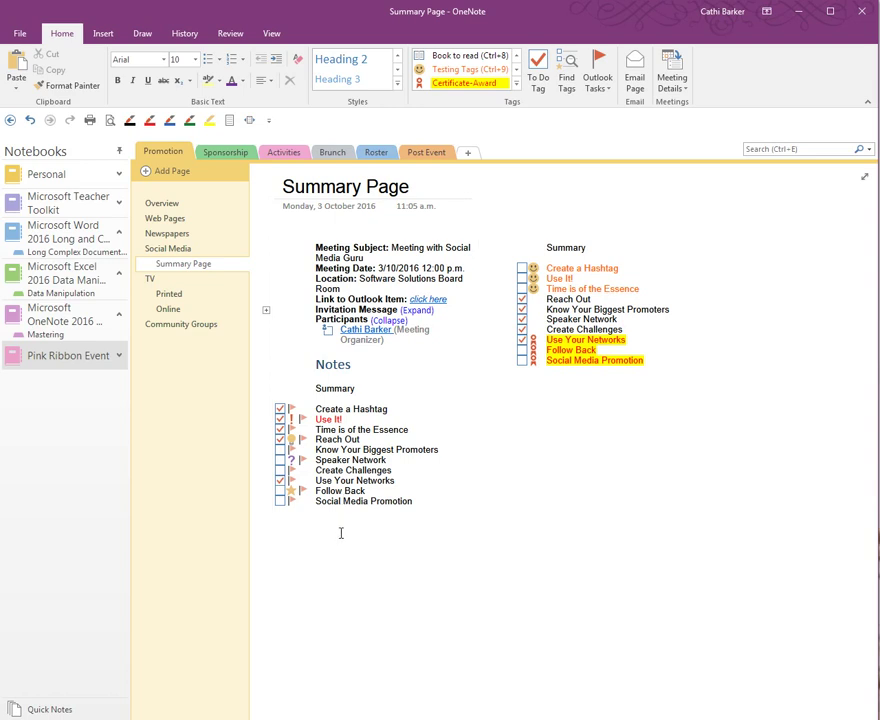
Undo the meeting details insertion and add a note reading "Meeting Details" in the blank area below the first Summary list
left_click(30, 122)
left_click(332, 480)
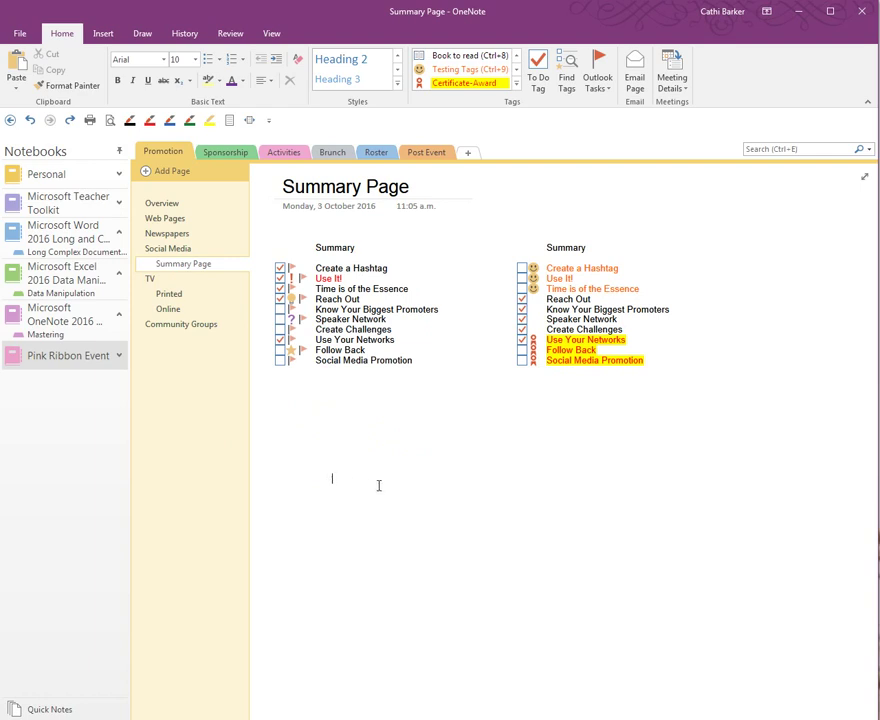
type("Meeting Details")
key("Return")
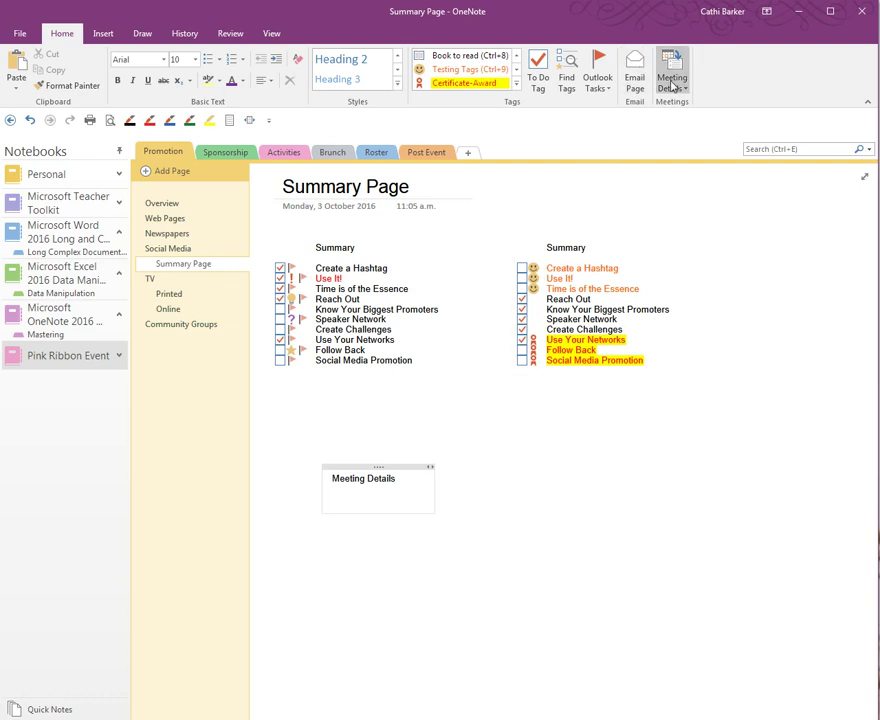
Insert the details of today's 12:00 p.m. Meeting with Social Media Guru again, from the Meeting Details note
left_click(673, 88)
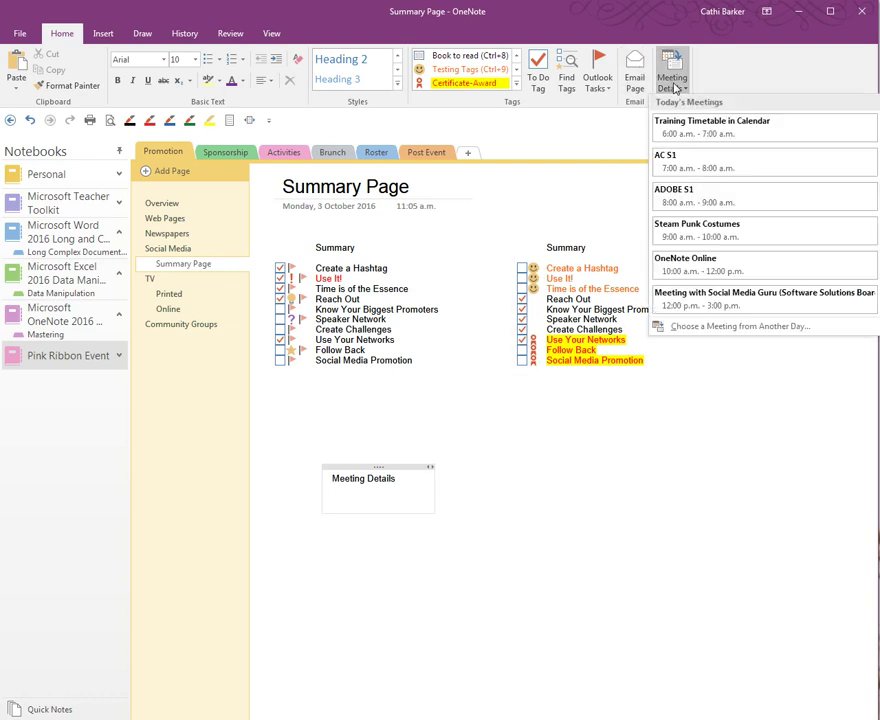
left_click(716, 304)
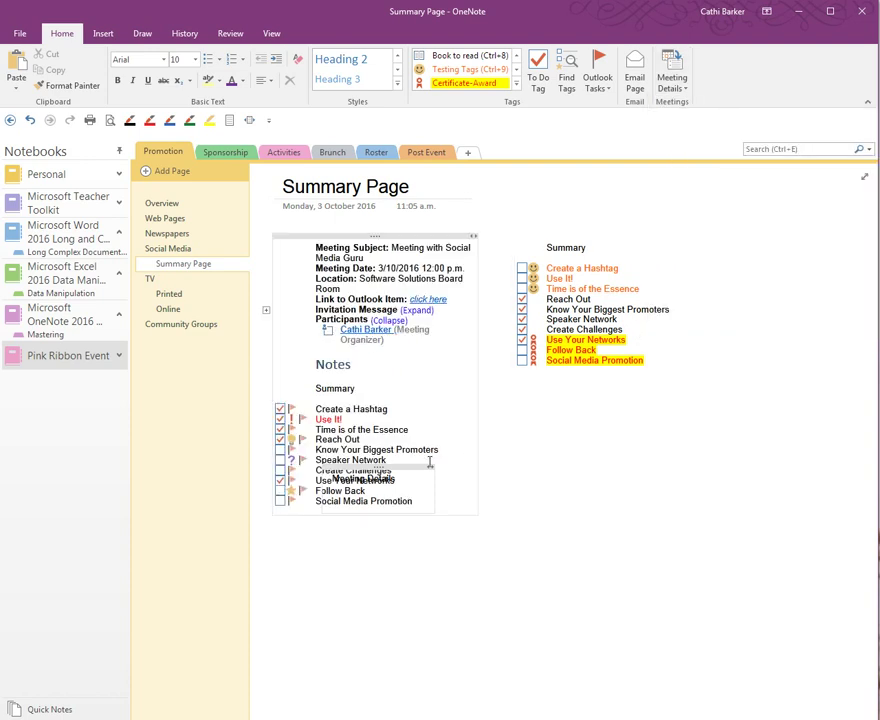
Move the Meeting Details note clear of the first Summary list and delete it
left_click_drag(417, 467, 672, 468)
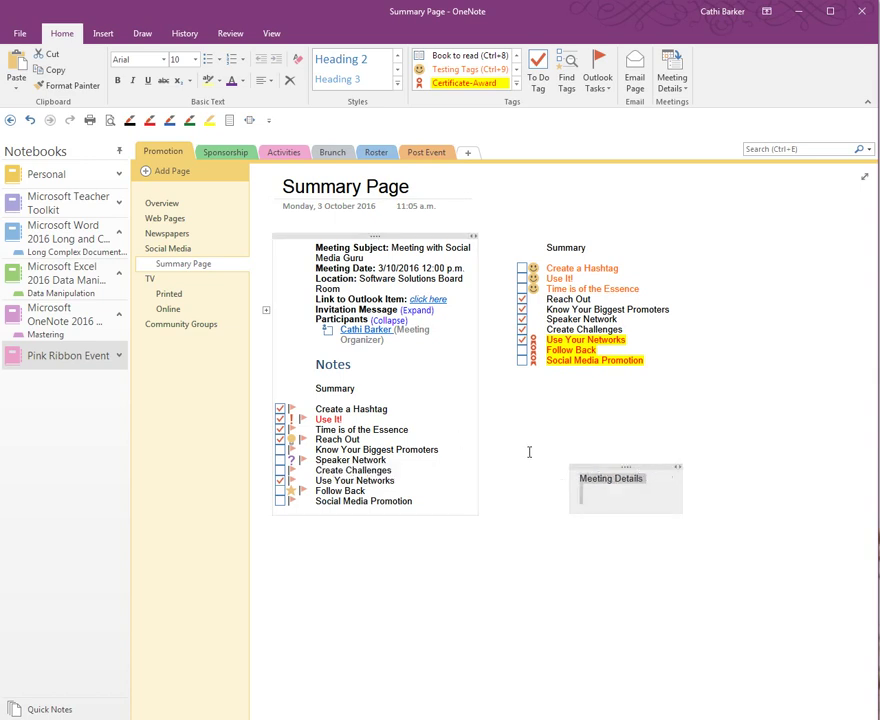
left_click(322, 352)
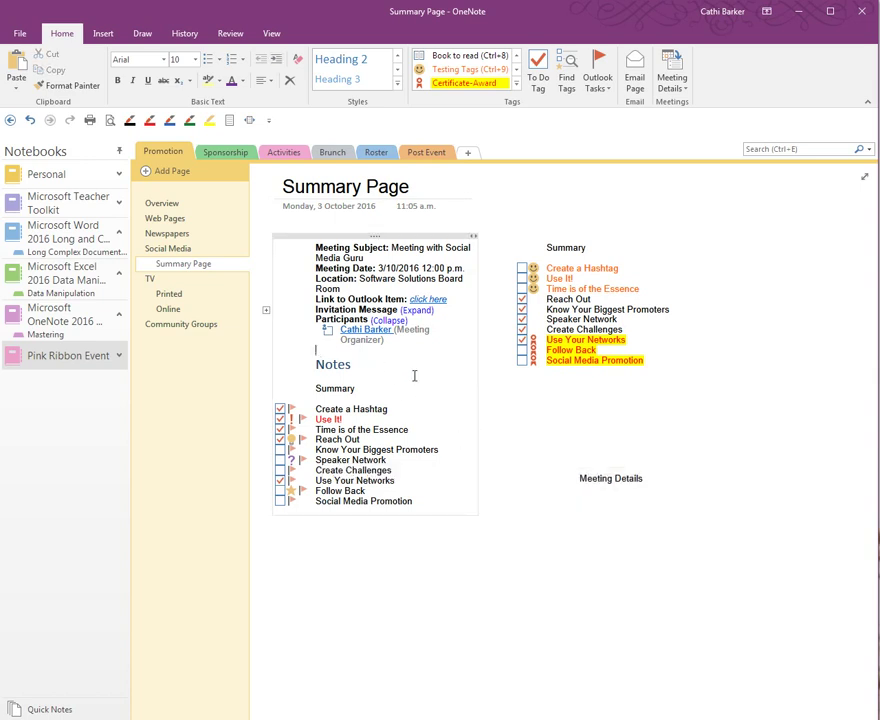
left_click(631, 468)
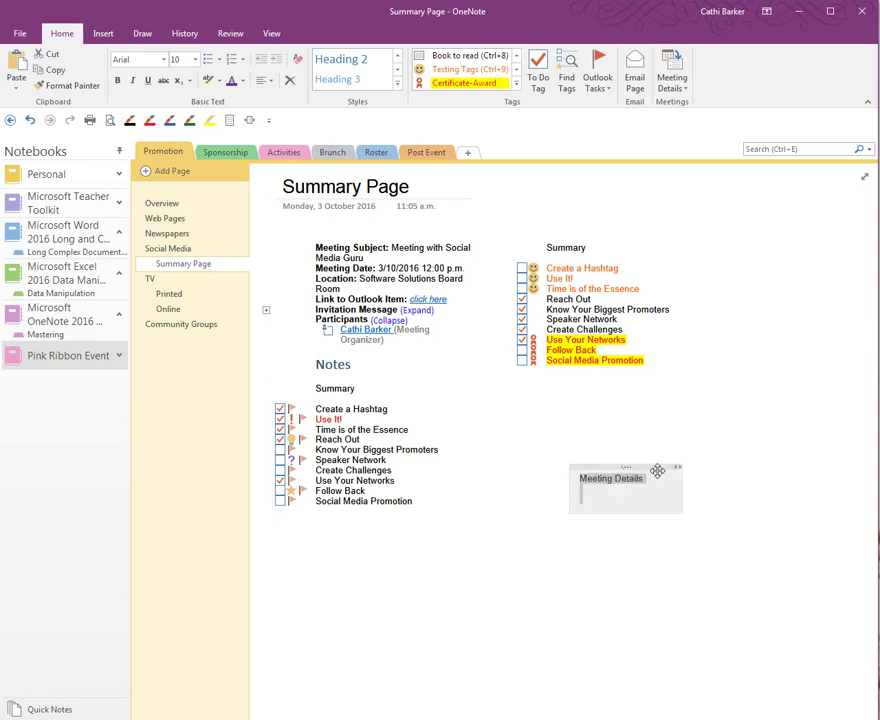
key("Delete")
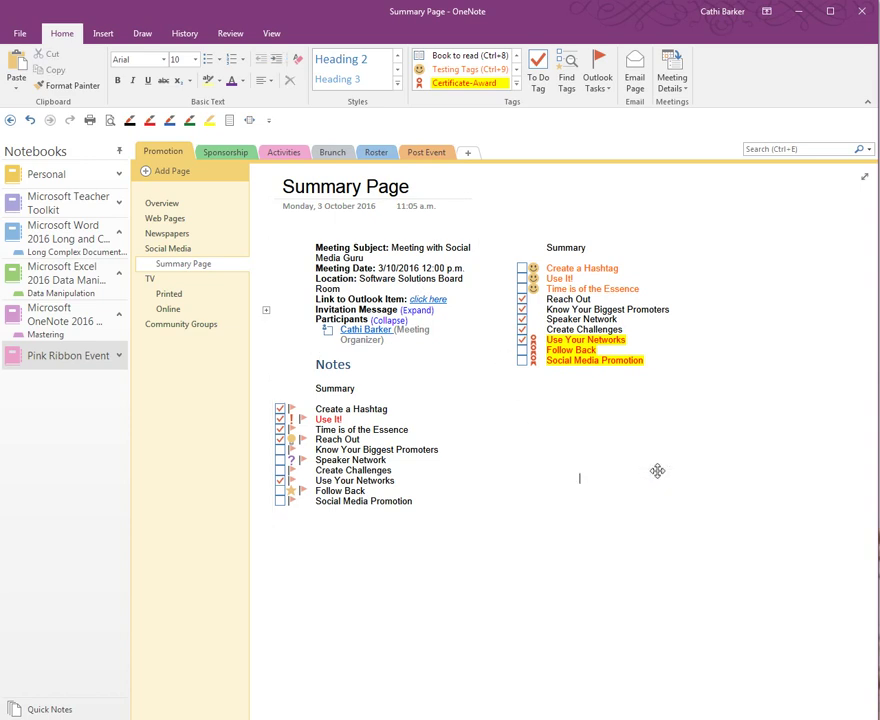
Insert space between the Notes heading and the first Summary list to separate them, and move the meeting details block below the second Summary list
left_click(430, 365)
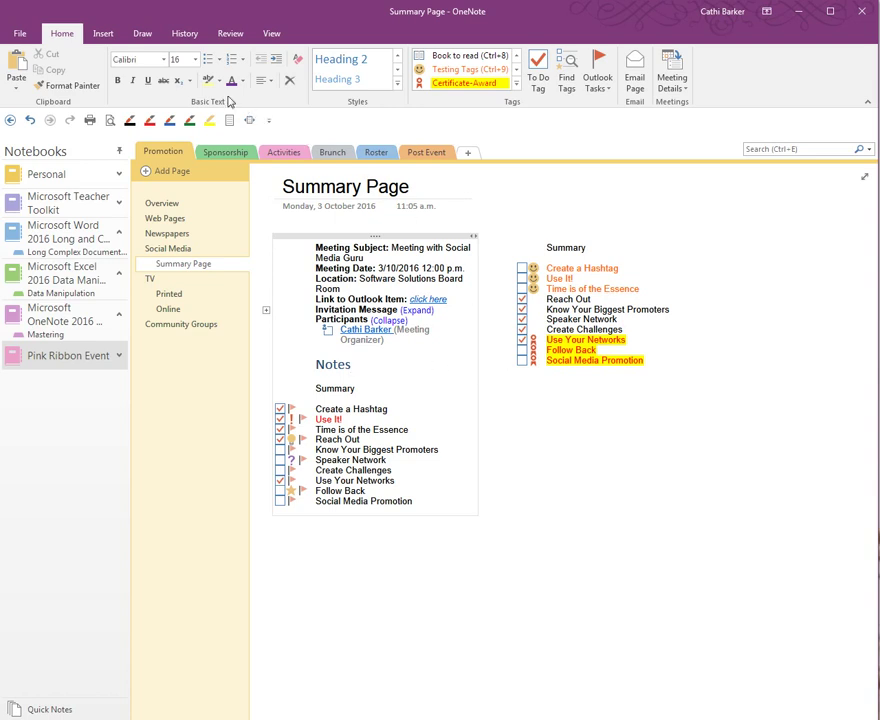
left_click(105, 37)
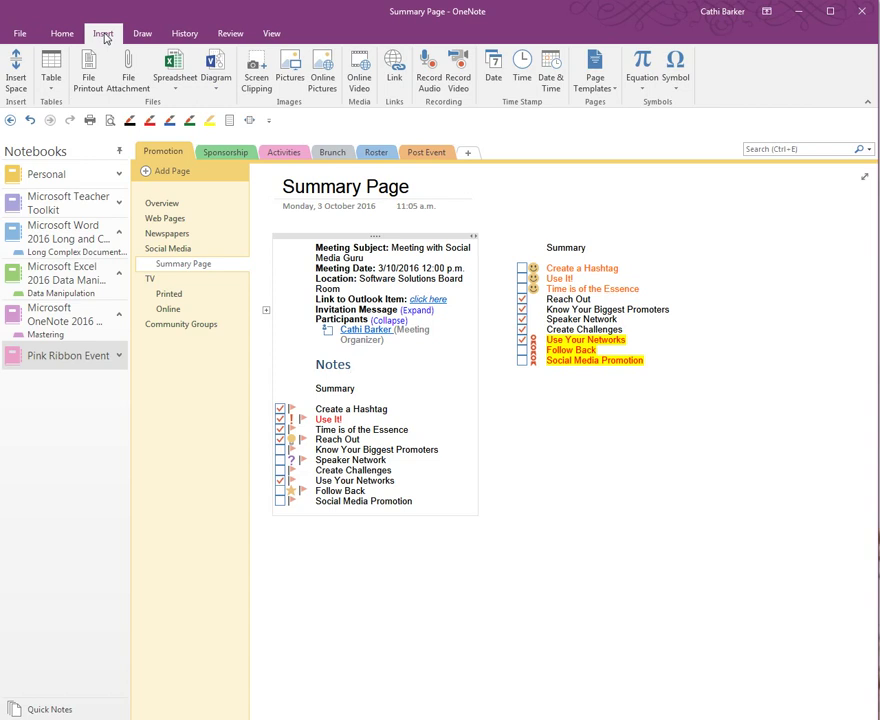
left_click(16, 80)
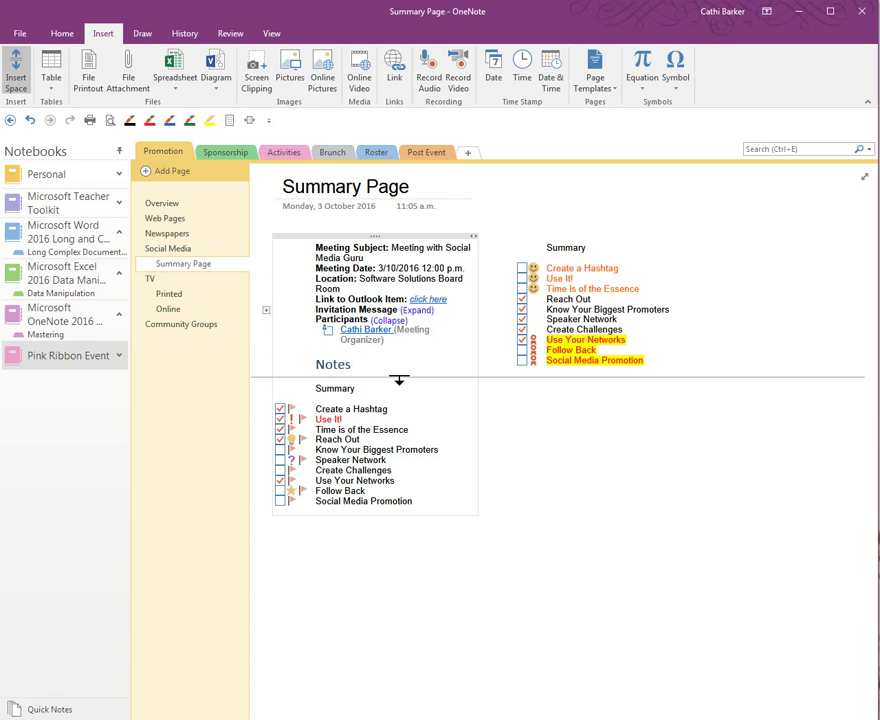
left_click_drag(399, 380, 419, 467)
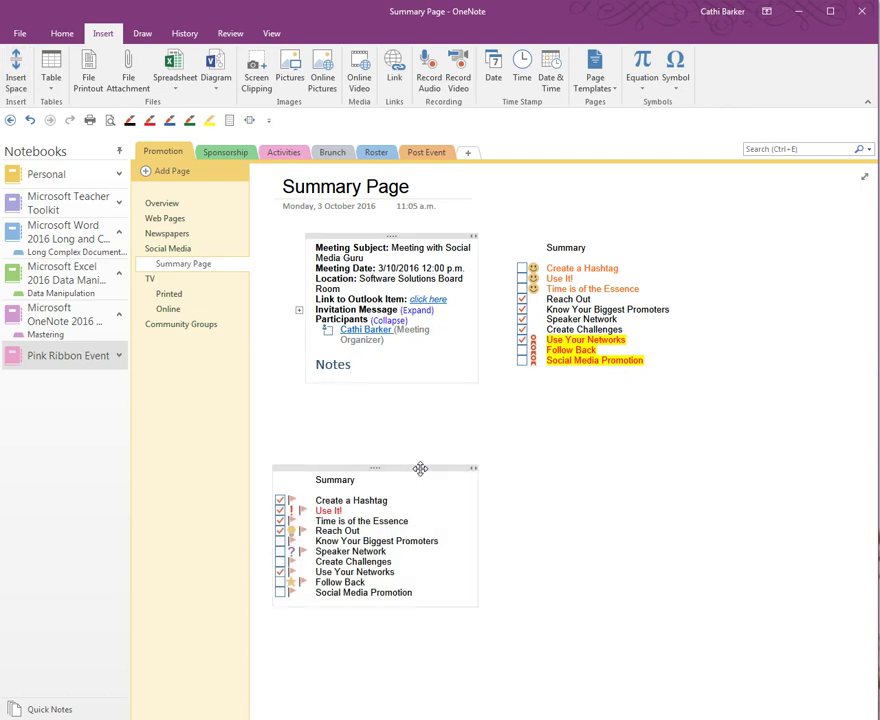
left_click_drag(411, 234, 657, 453)
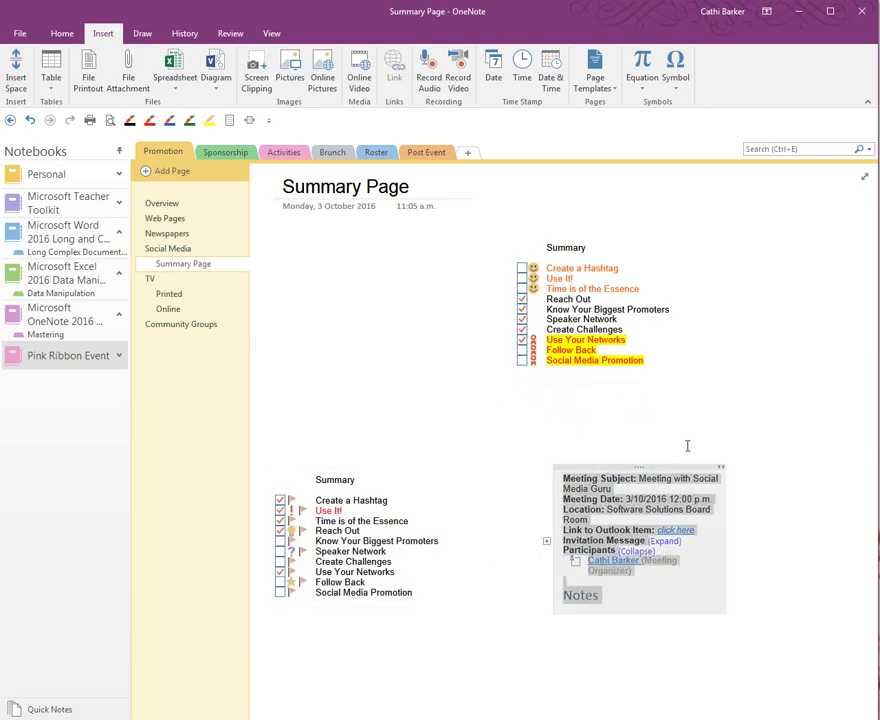
left_click(660, 427)
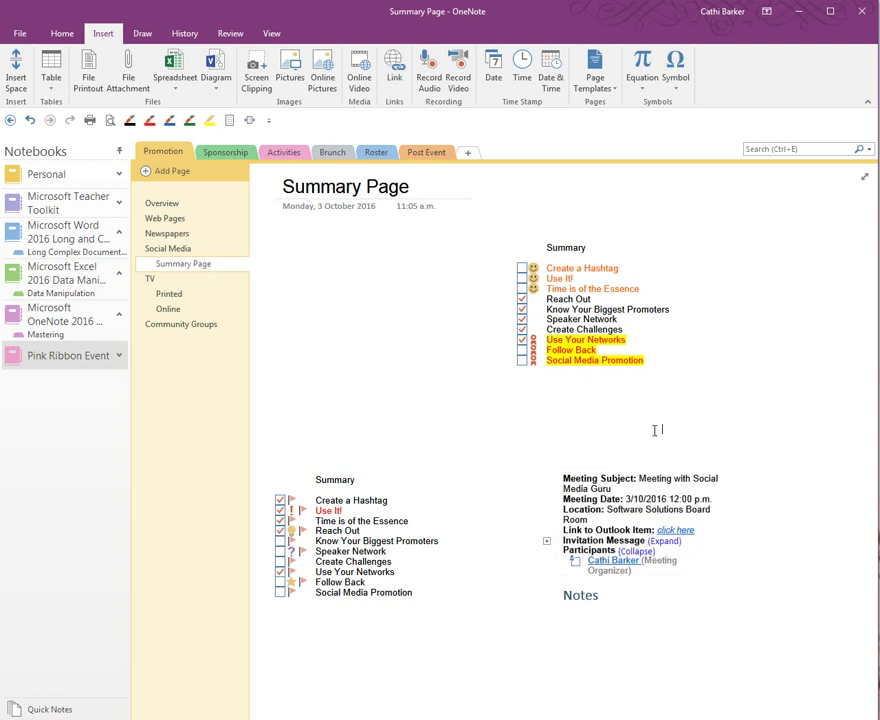